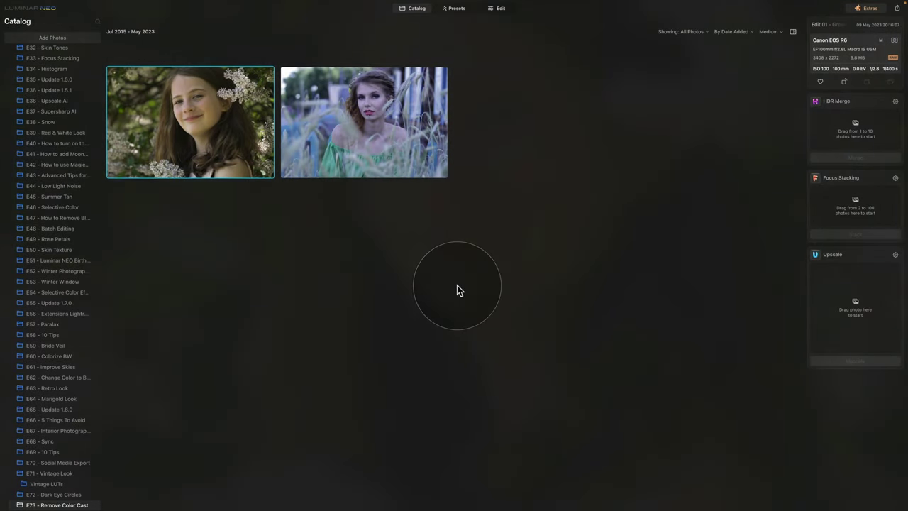
View the girl's lilac portrait and the portrait of the woman in green enlarged, and return to the catalog grid
click(416, 10)
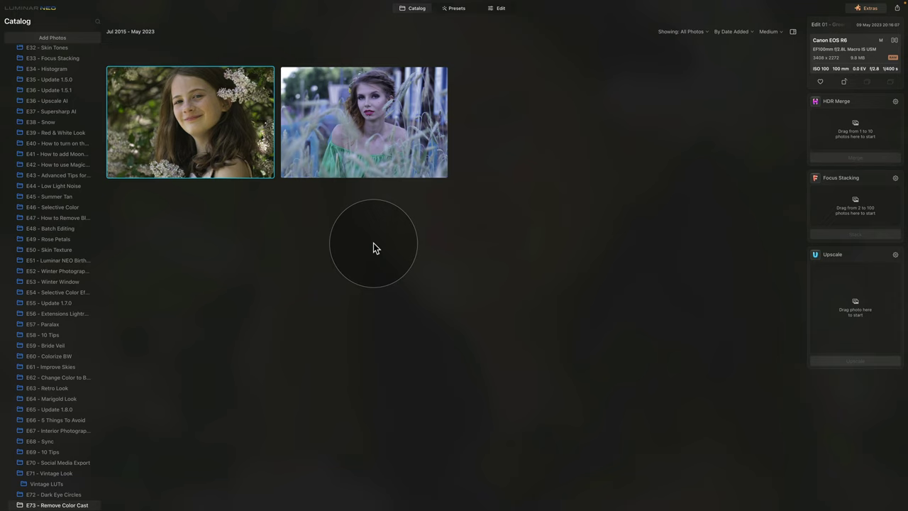
key(Return)
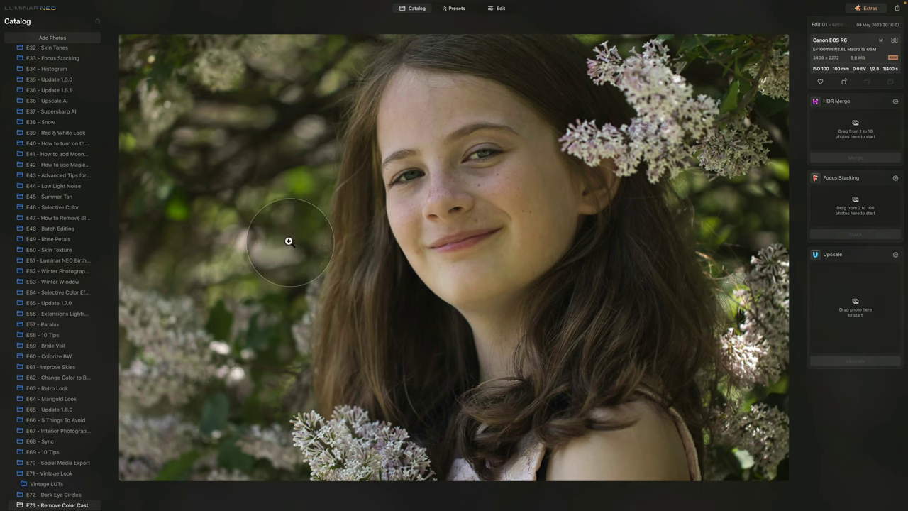
key(Return)
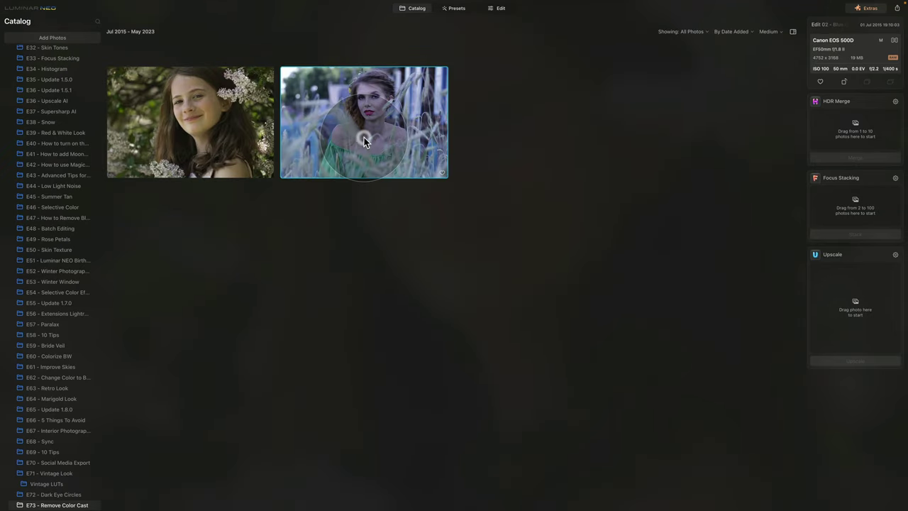
double_click(363, 142)
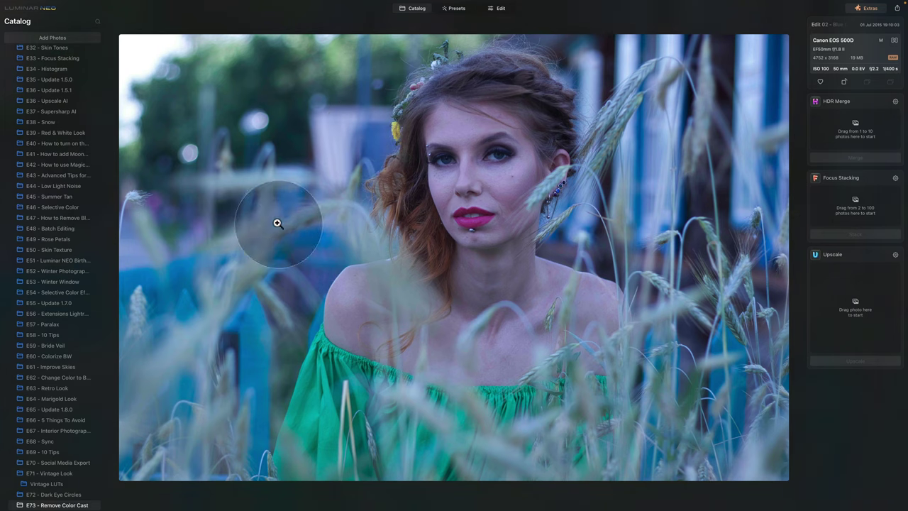
double_click(386, 367)
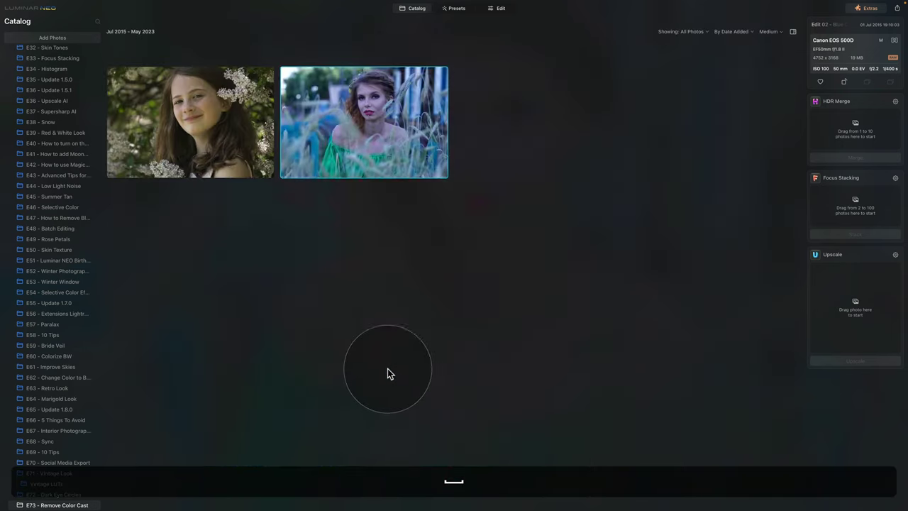
Open the girl's lilac portrait for editing
click(202, 117)
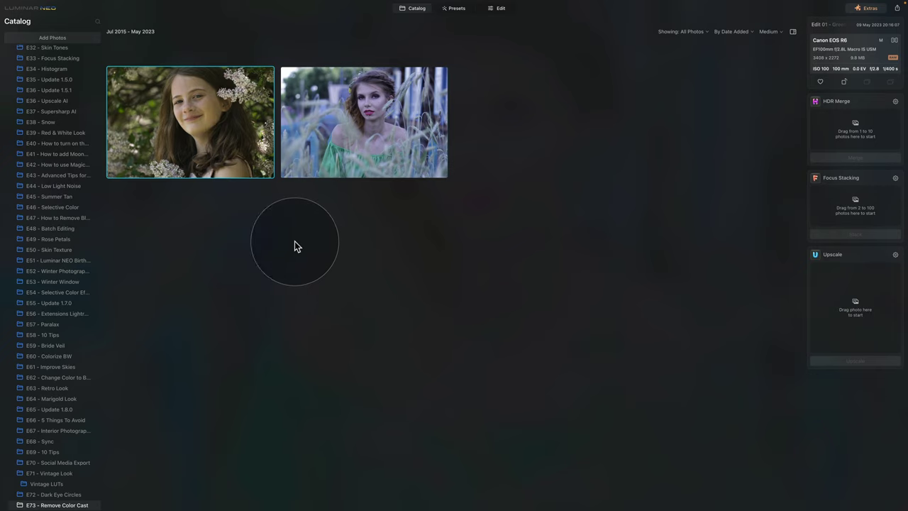
click(210, 120)
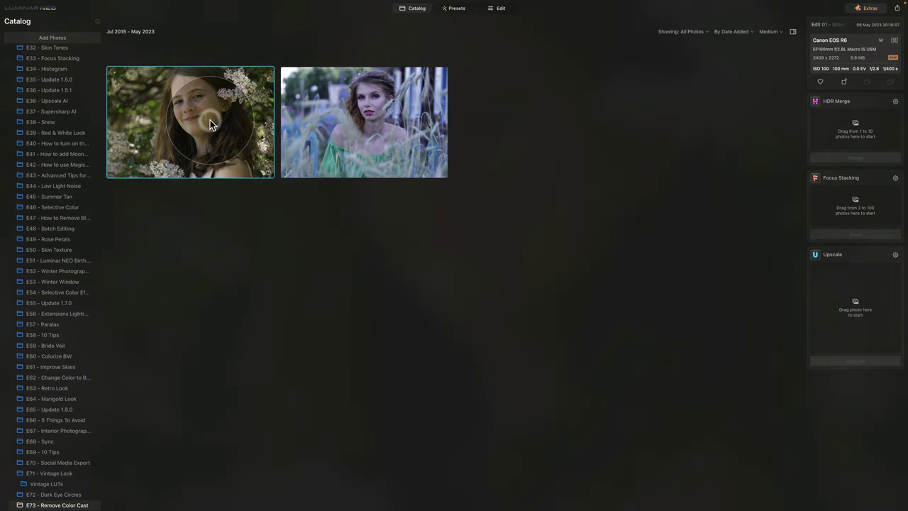
click(496, 10)
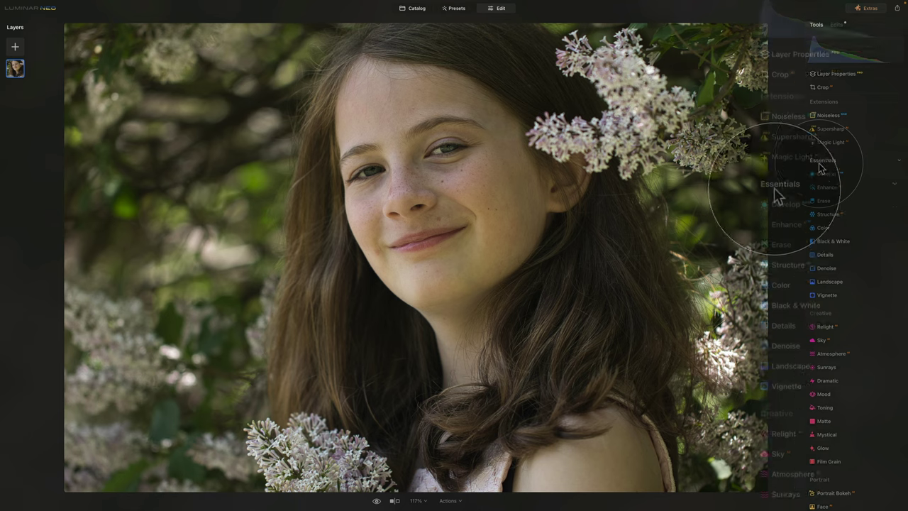
Enable Auto Distortion Corrections, Auto Fix Chromatic Aberrations and Auto Defringe in the Develop tool's optics settings
click(793, 121)
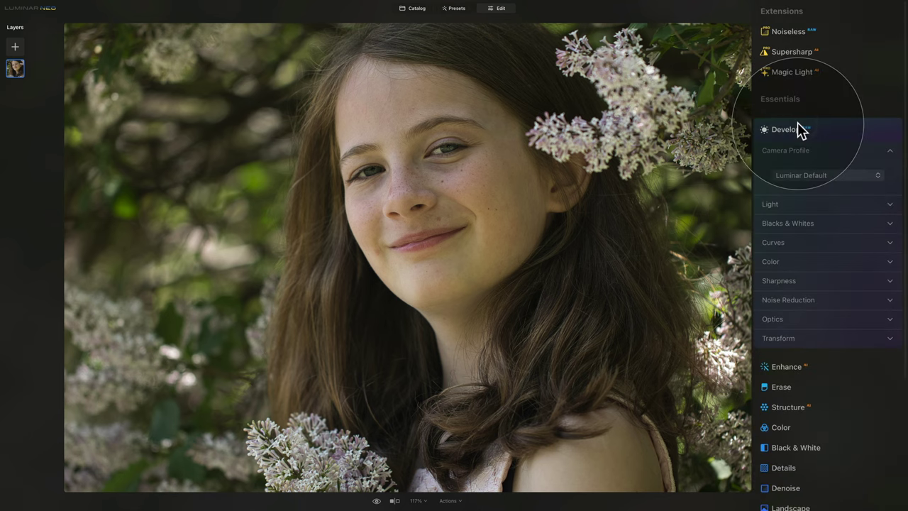
click(782, 320)
click(775, 344)
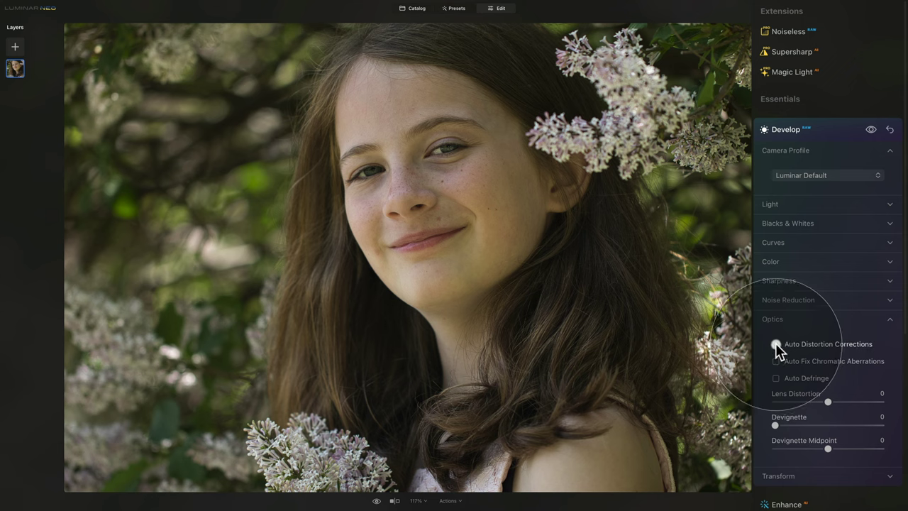
click(777, 361)
click(776, 378)
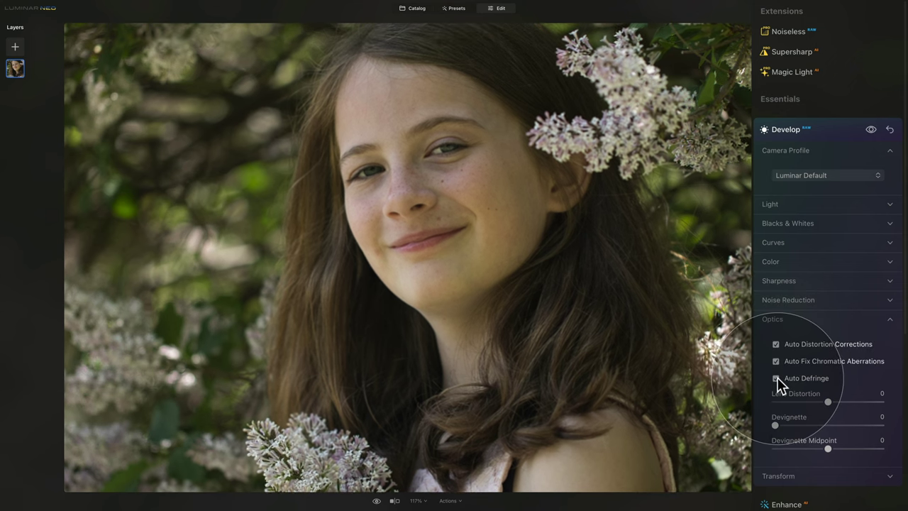
click(782, 319)
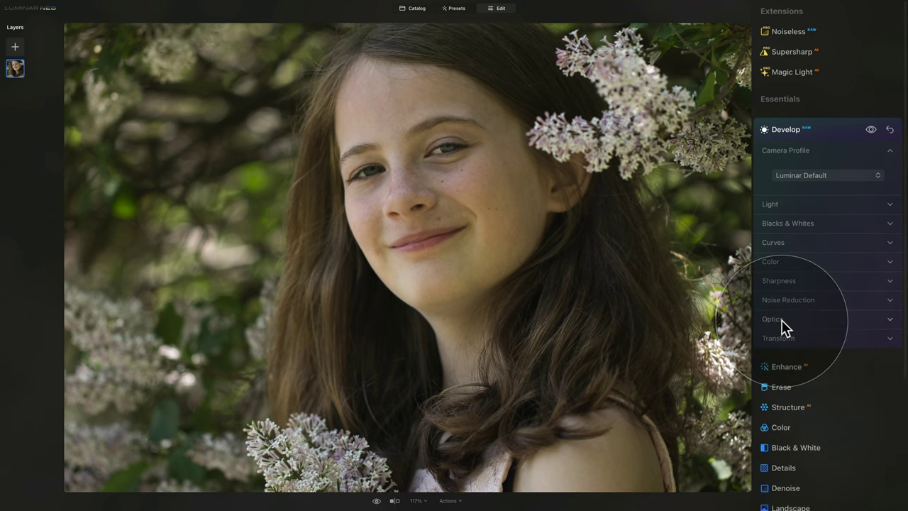
Set the Develop noise reduction's Luminosity to 20
click(790, 301)
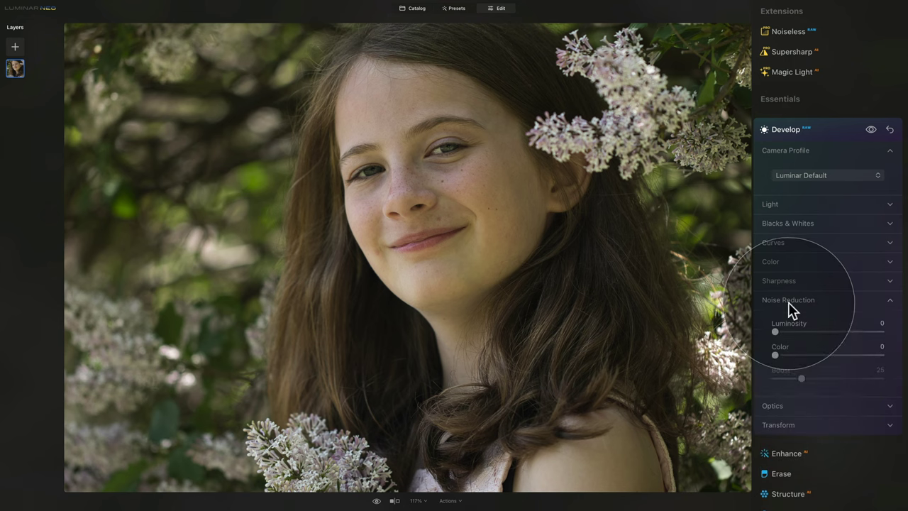
drag(775, 331, 799, 332)
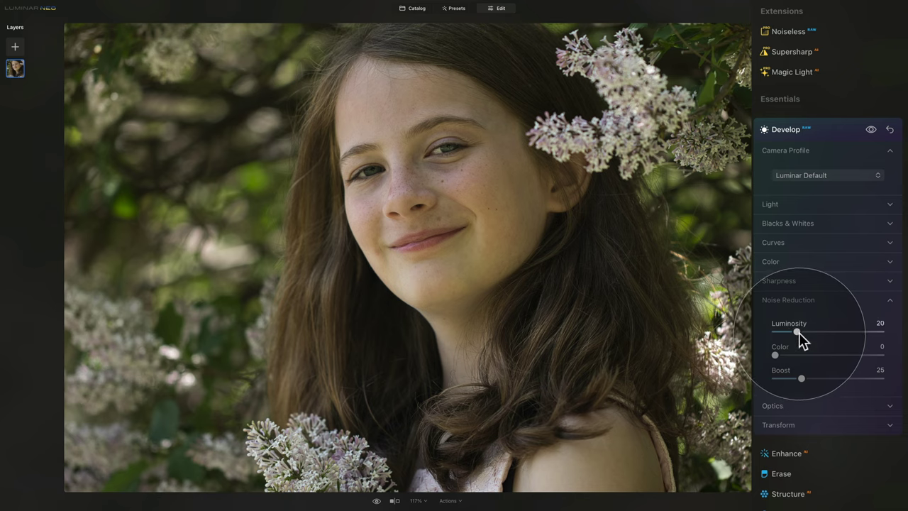
click(802, 300)
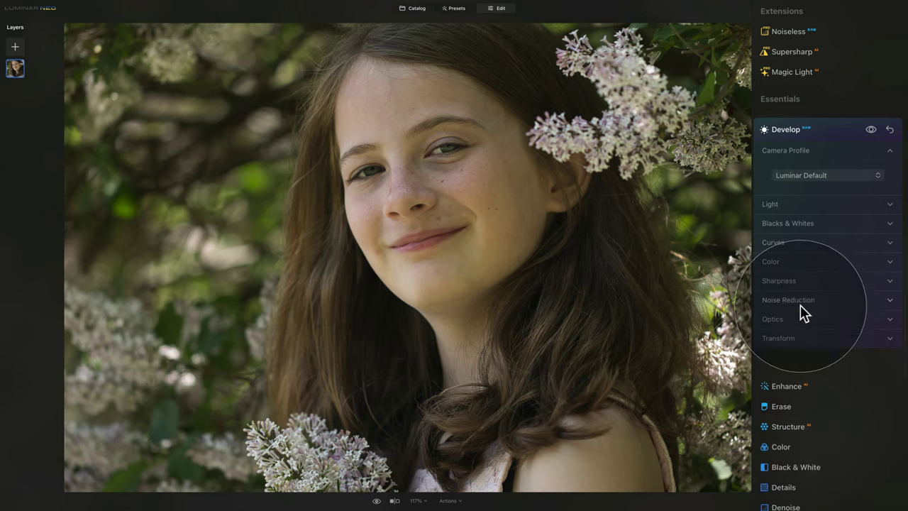
Sharpen the portrait in Develop with Sharpen at 41 and Masking at 70
click(801, 283)
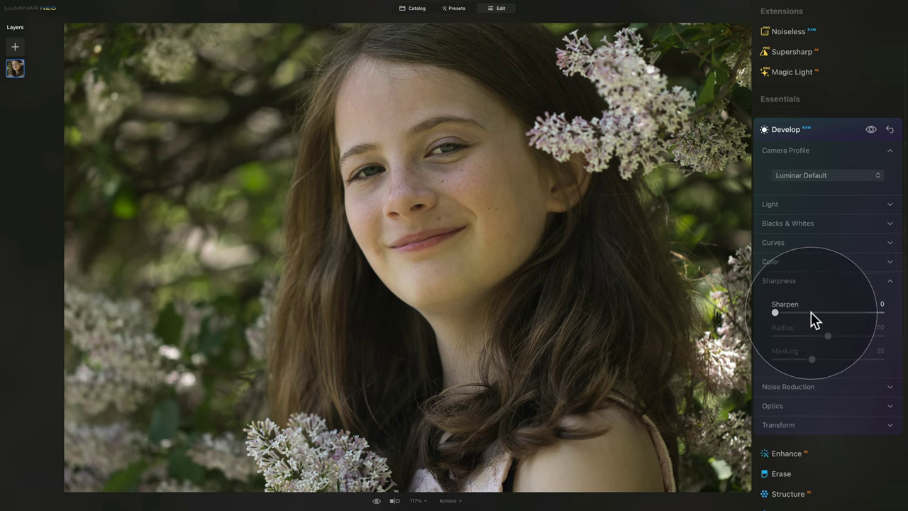
click(812, 313)
drag(811, 312, 817, 313)
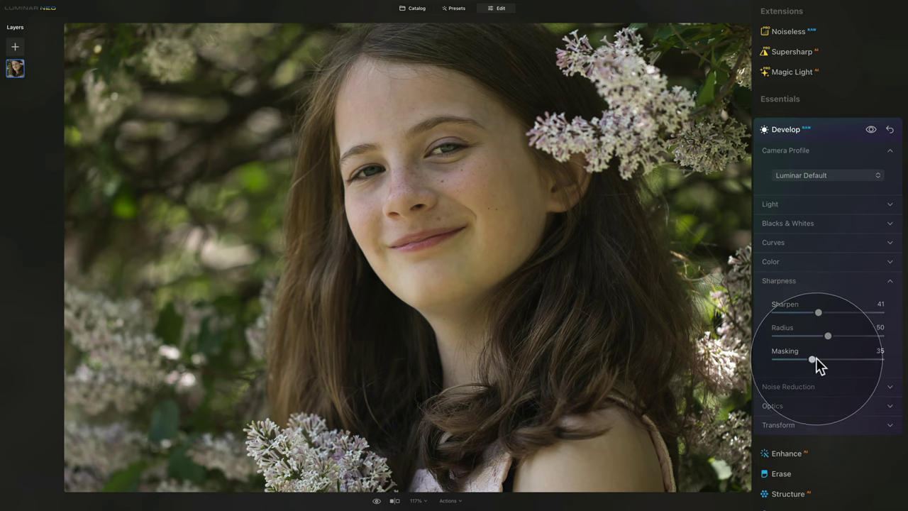
drag(812, 359, 852, 360)
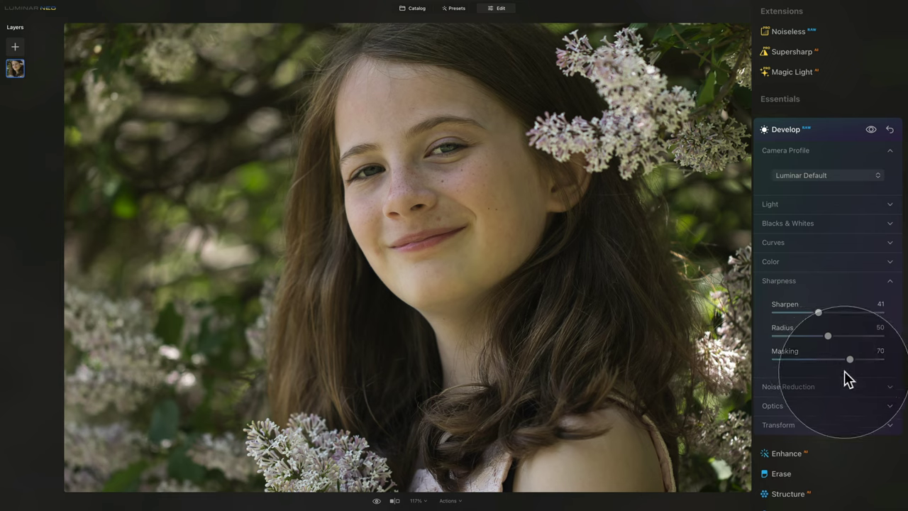
click(789, 287)
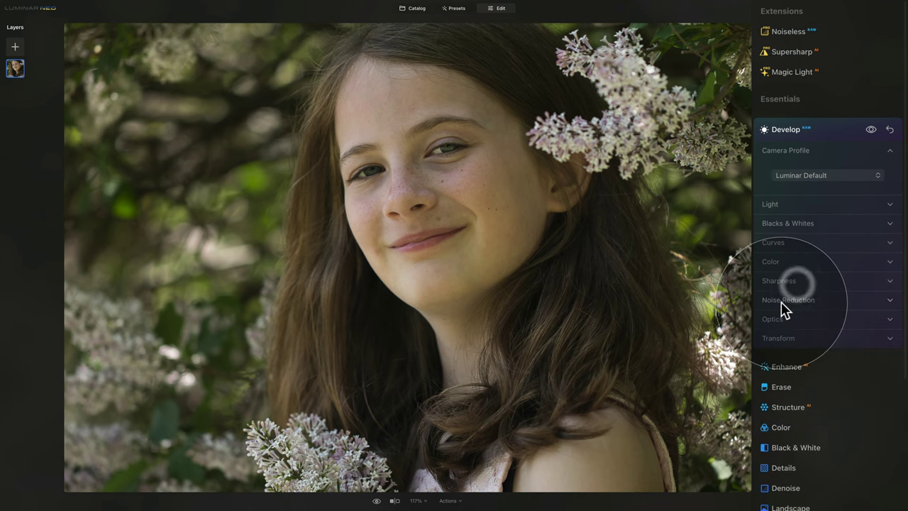
Adjust the Develop light settings to Exposure 0.22, Smart Contrast 5, Highlights -30 and Shadows 15
click(781, 300)
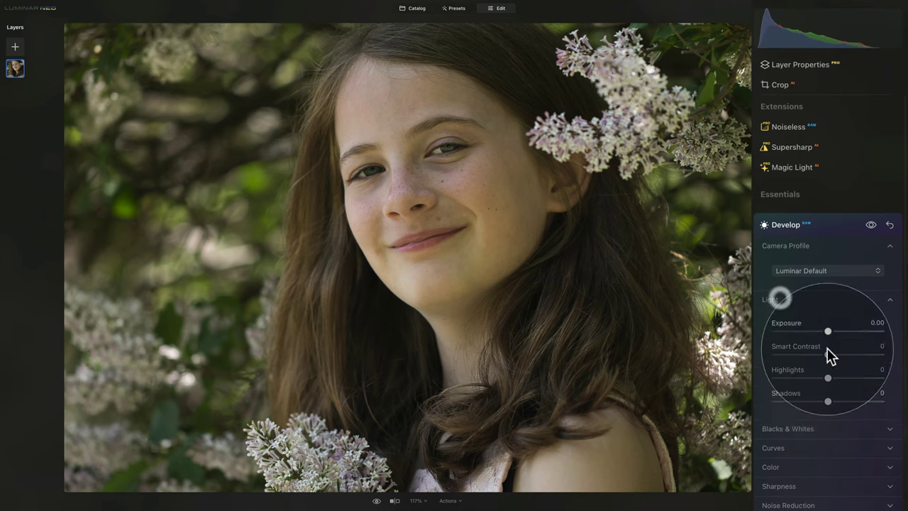
click(812, 430)
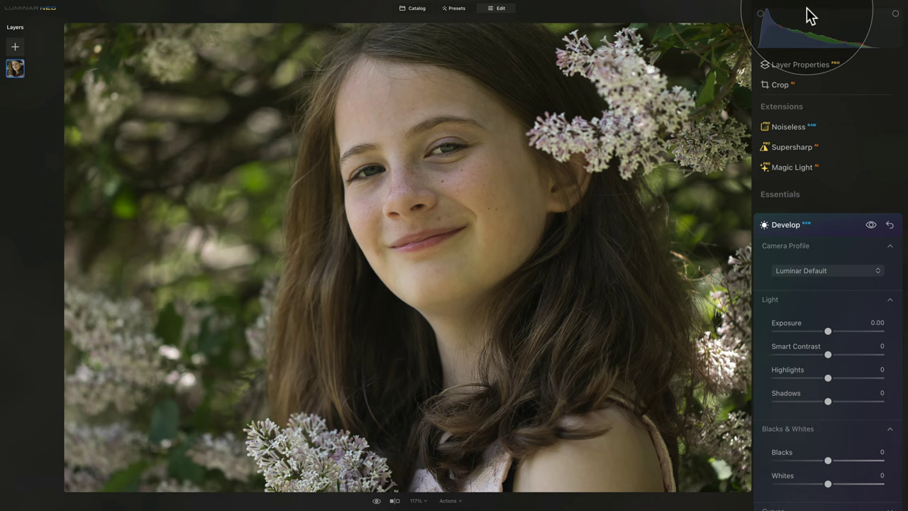
drag(828, 331, 836, 402)
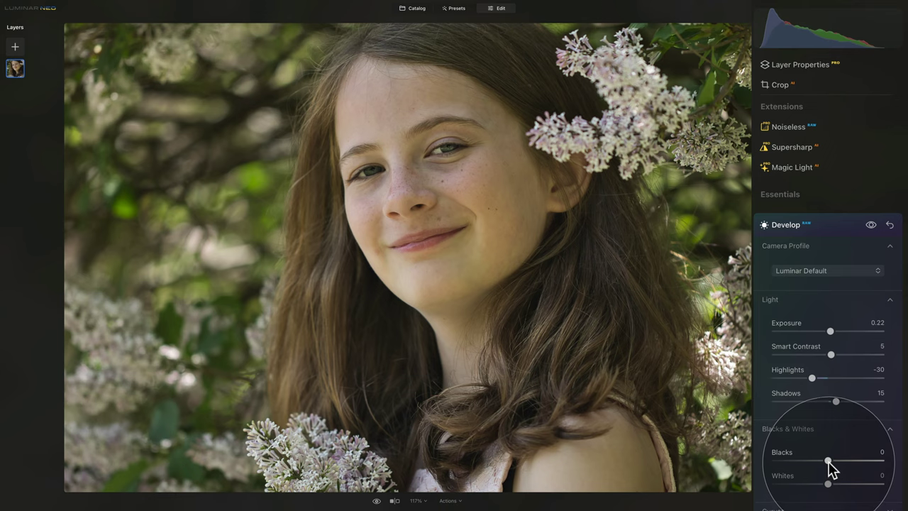
Set Blacks to -12 and Whites to 9 in the Develop tool
drag(831, 464, 824, 465)
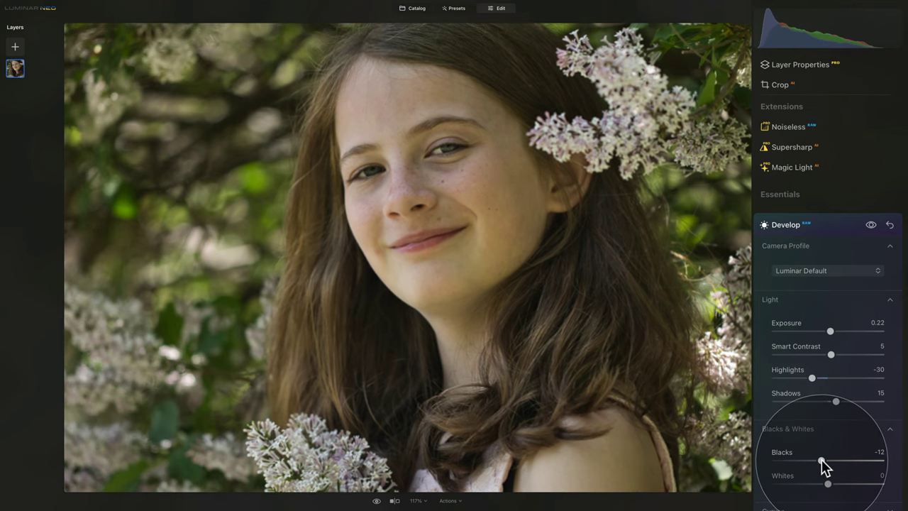
drag(829, 485, 836, 488)
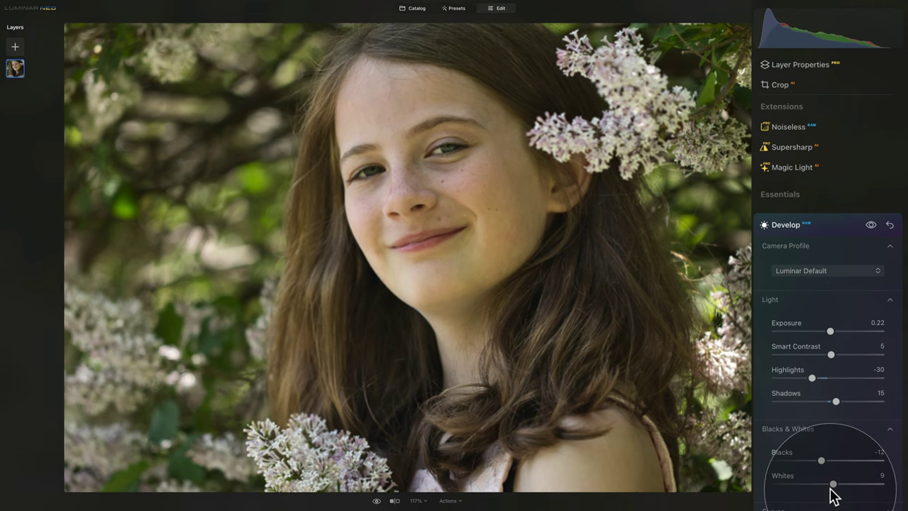
click(806, 436)
scroll(807, 320, down, 5)
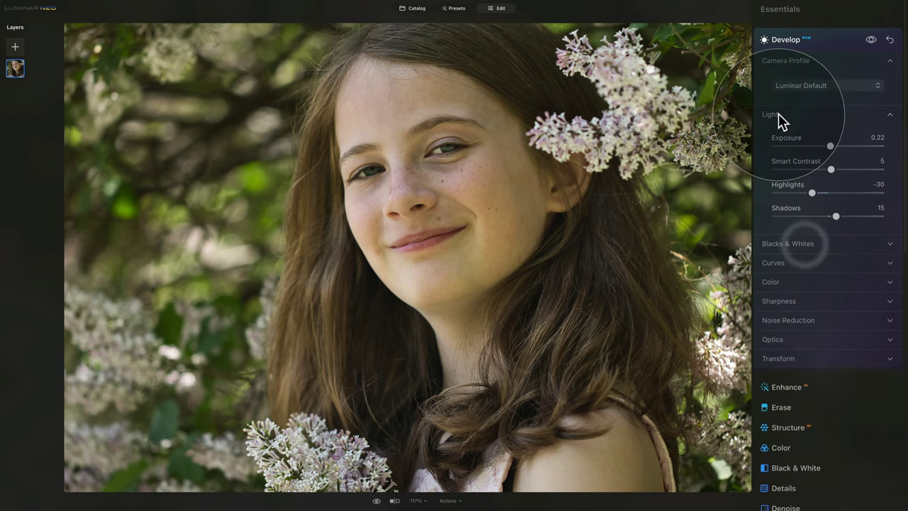
Set Vibrance to 15 and Saturation to -5 in the Develop color settings
click(783, 116)
click(781, 173)
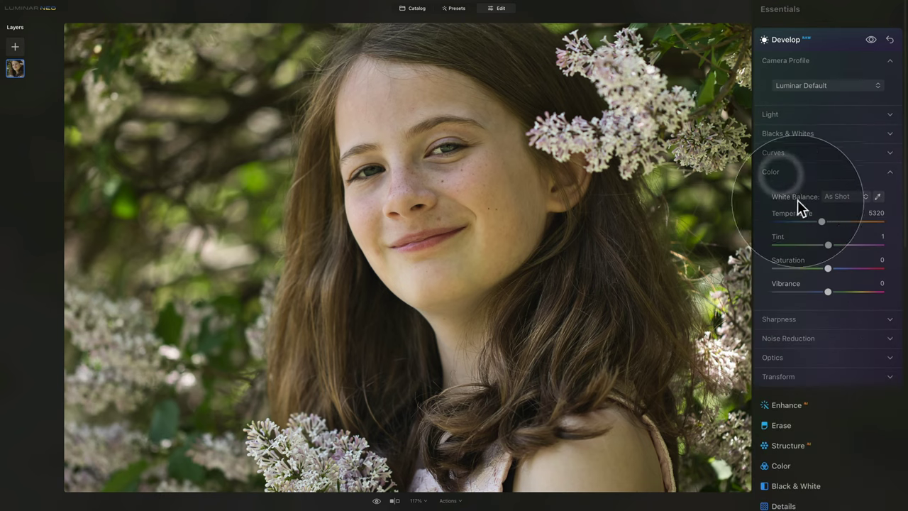
drag(829, 293, 825, 269)
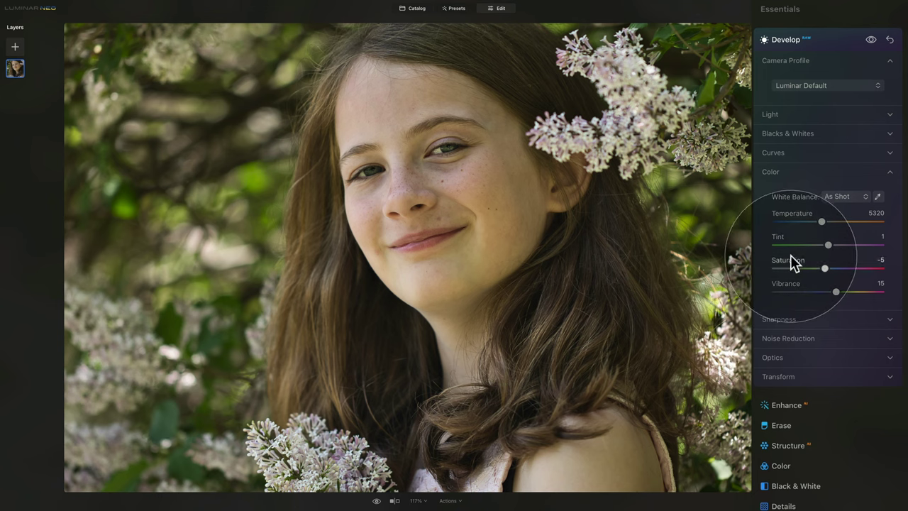
Try a strong magenta Tint of 57, reset it, and set Tint to 19 to counter the green color cast
drag(827, 247, 848, 245)
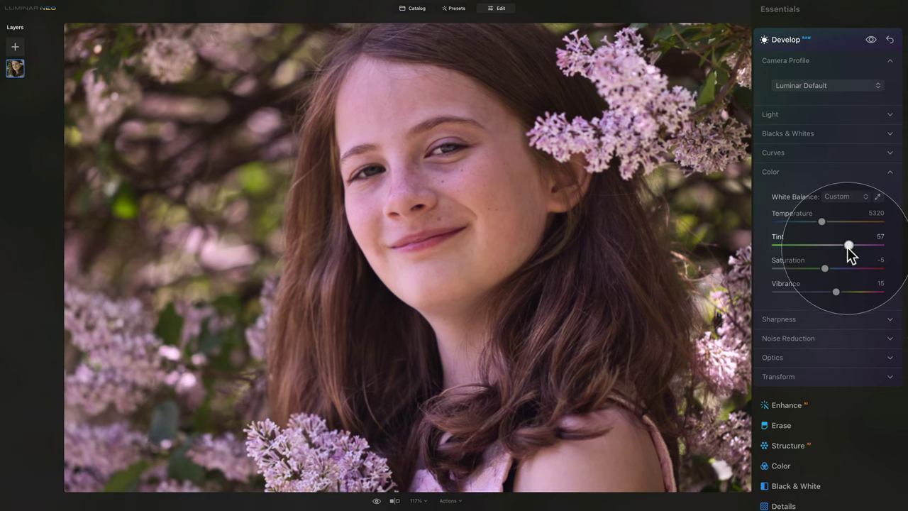
double_click(779, 237)
drag(828, 245, 836, 246)
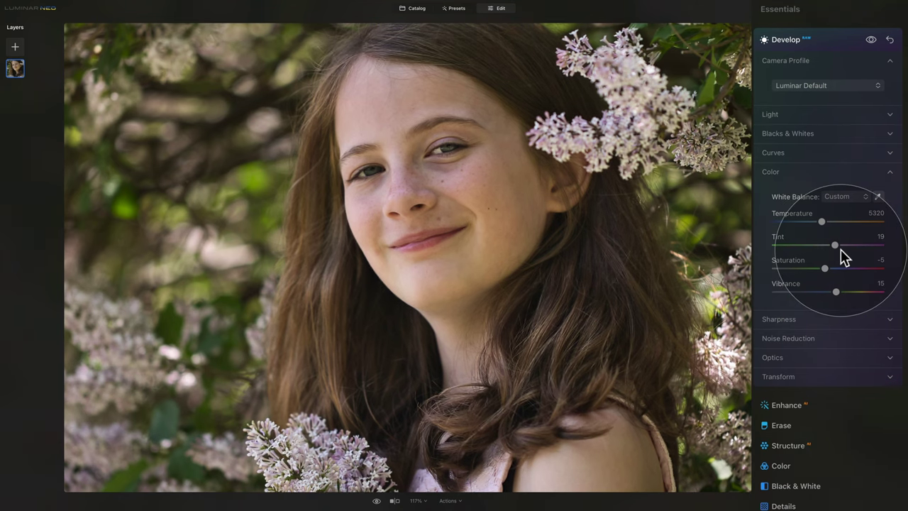
Compare the portrait with and without the Develop adjustments
click(872, 40)
click(871, 41)
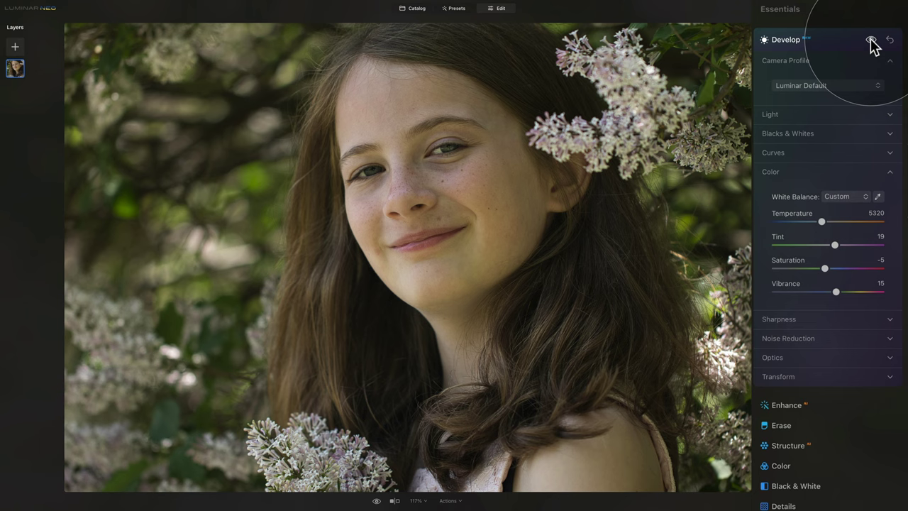
click(872, 40)
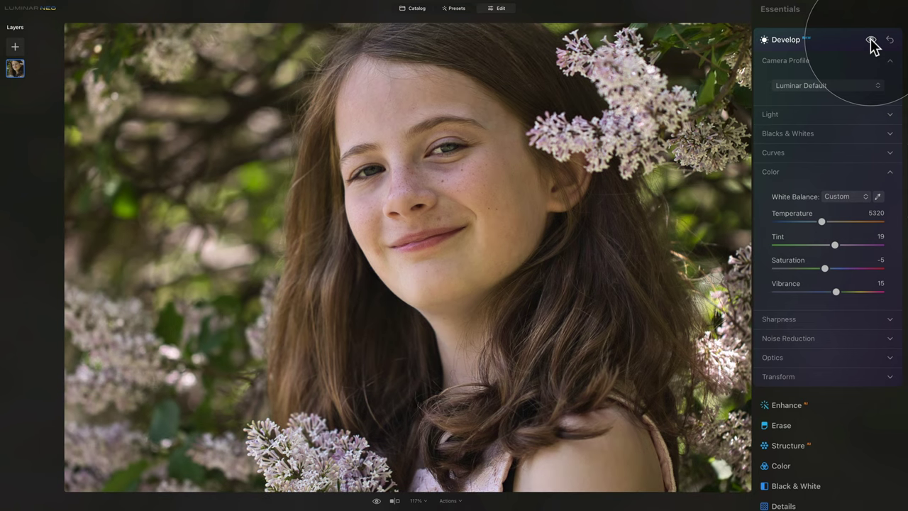
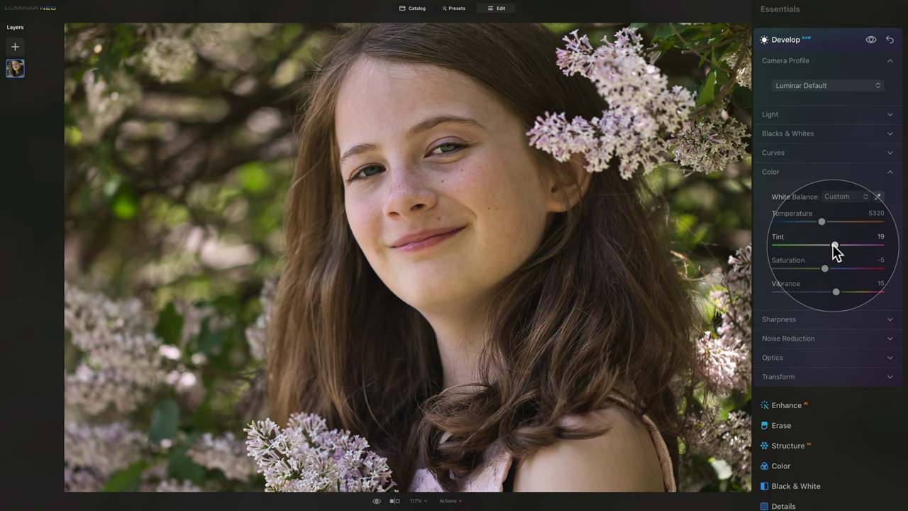
In Color Harmony's Color Balance, set Magenta-Green to -7 for the Shadows
click(815, 40)
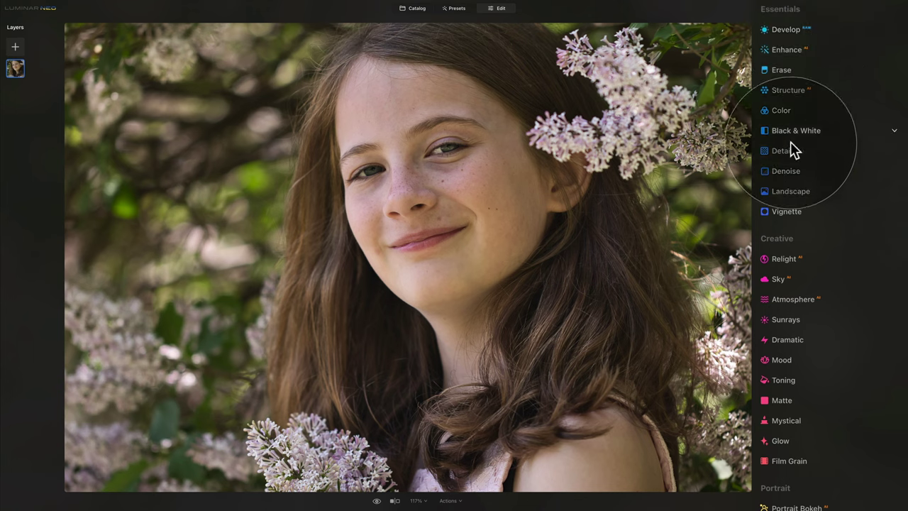
scroll(787, 190, down, 5)
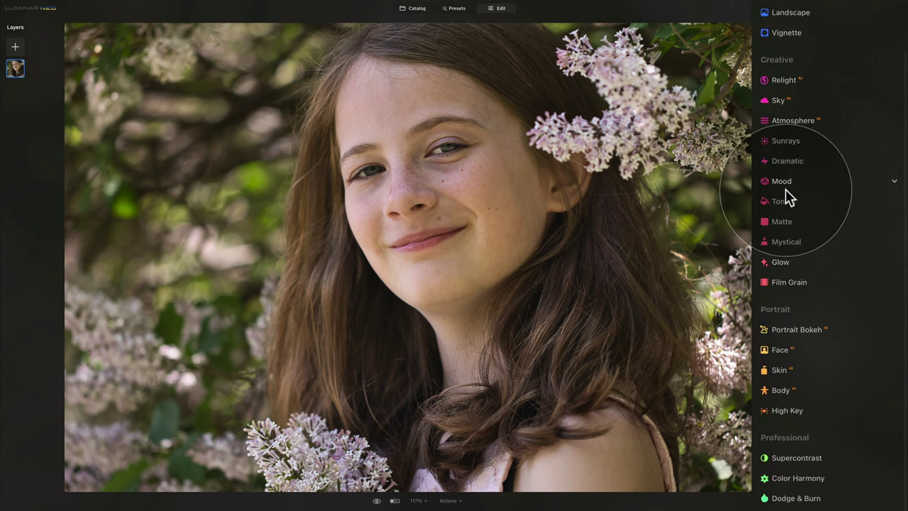
scroll(786, 189, down, 2)
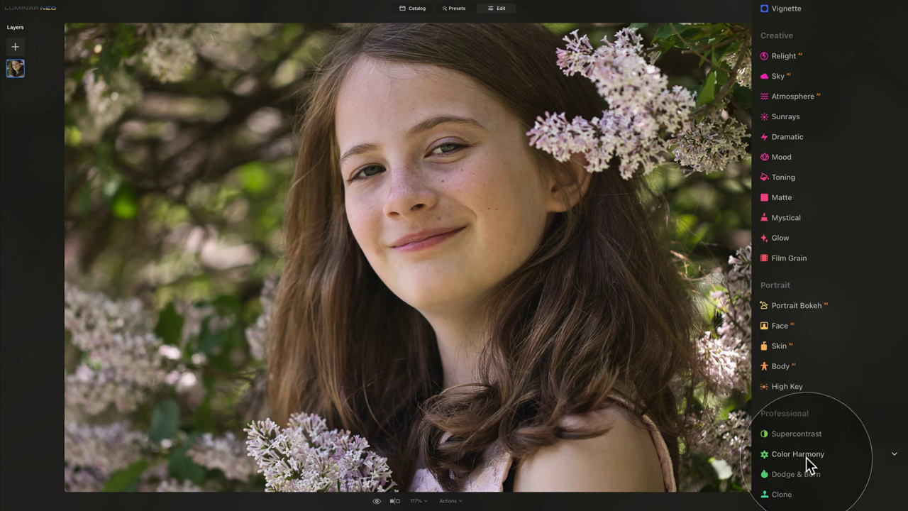
click(804, 455)
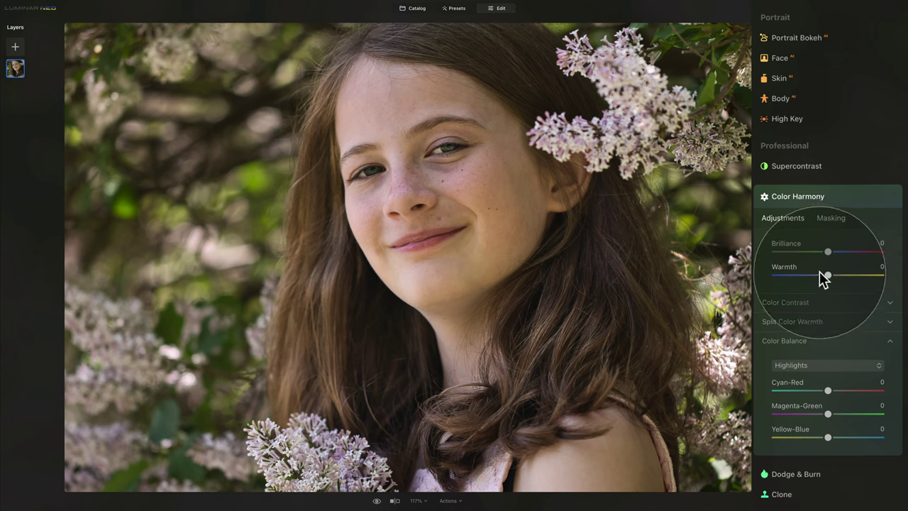
click(795, 339)
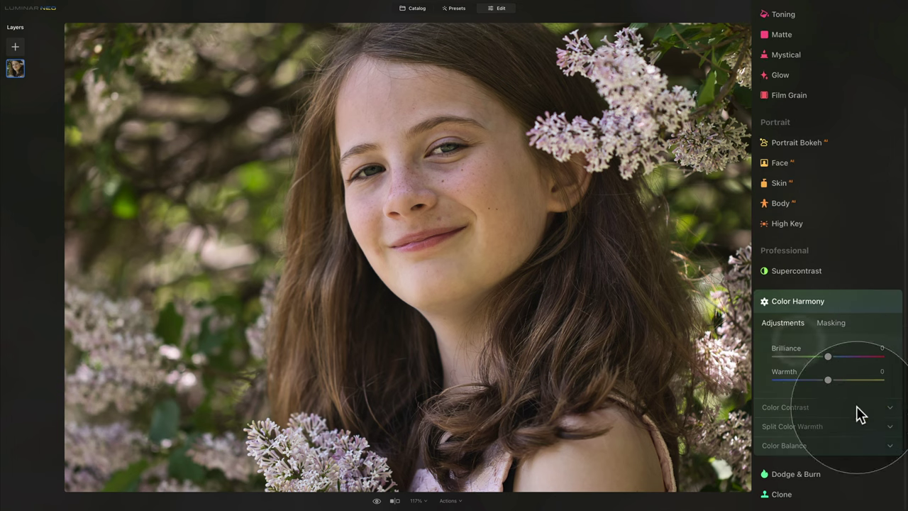
click(786, 445)
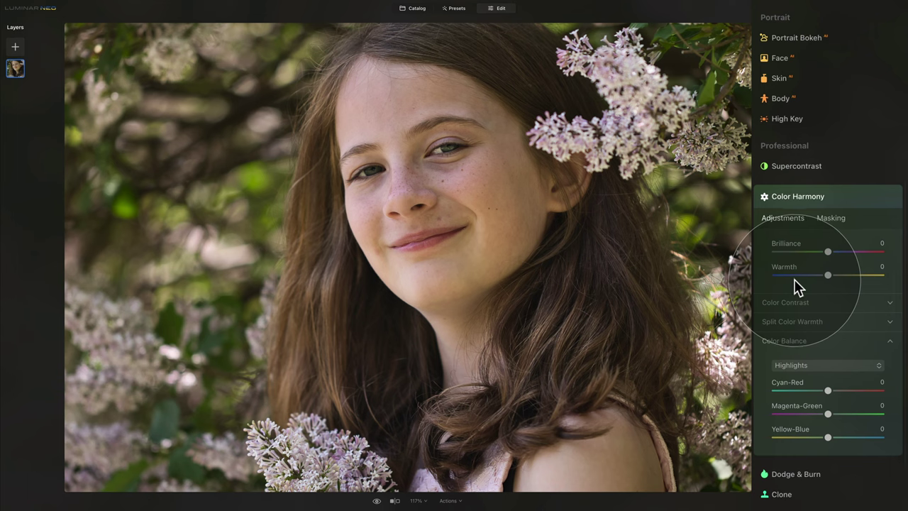
click(821, 365)
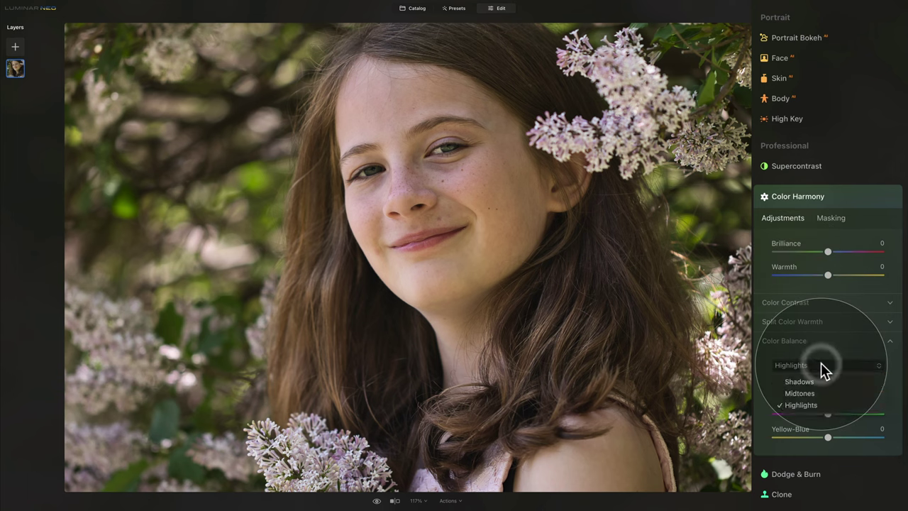
click(826, 380)
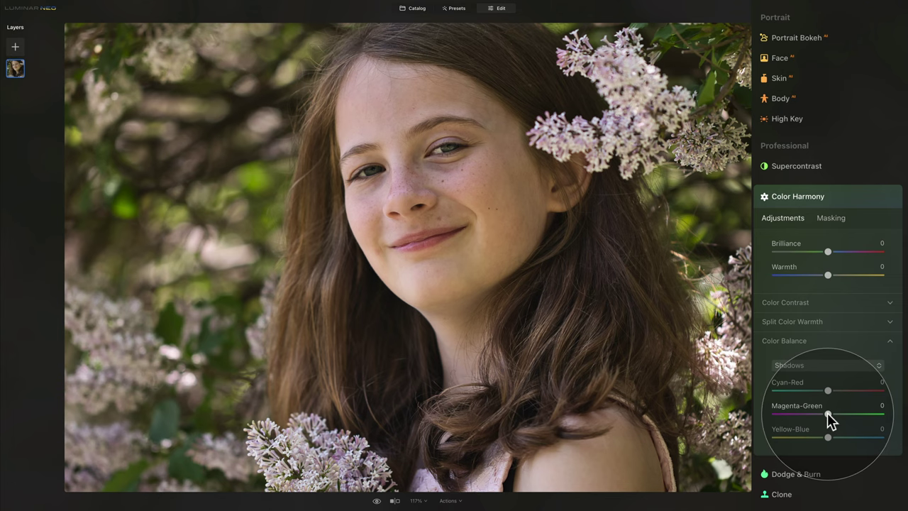
drag(828, 415, 823, 415)
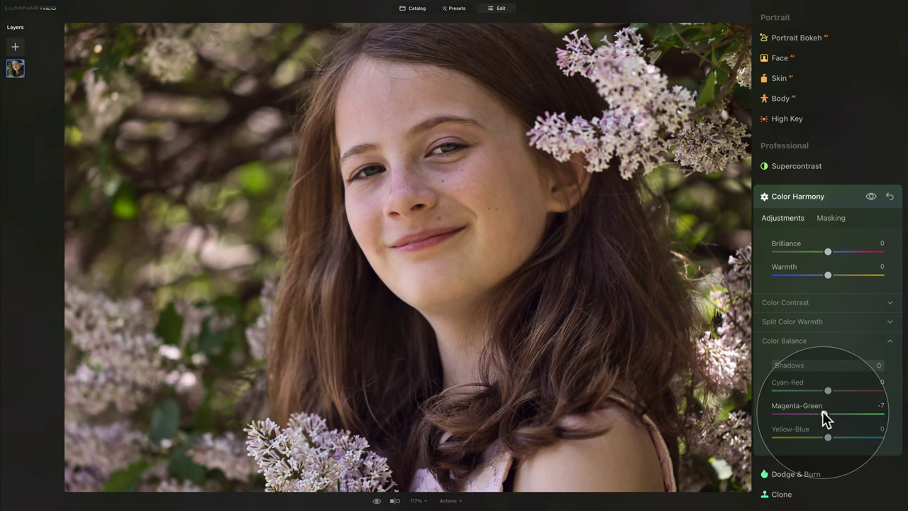
Set the Color Balance Magenta-Green value to -3 for the Midtones and -5 for the Highlights
click(834, 363)
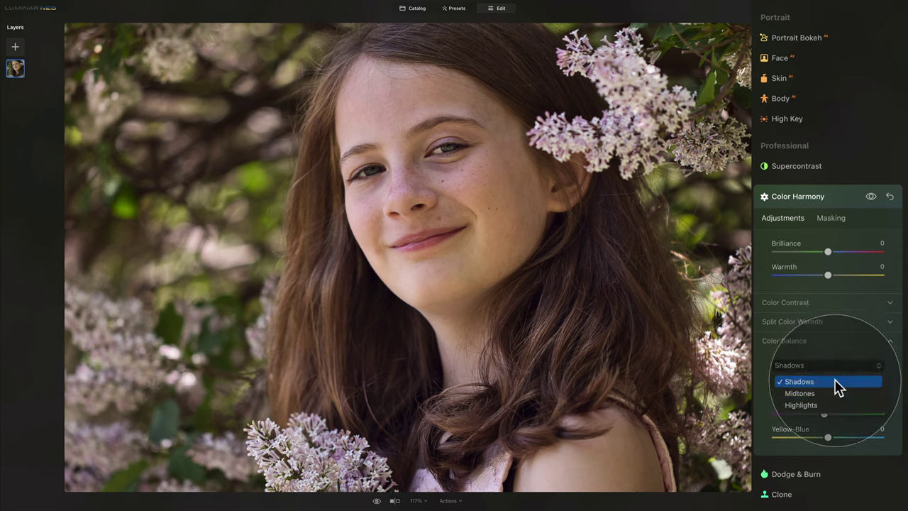
click(823, 394)
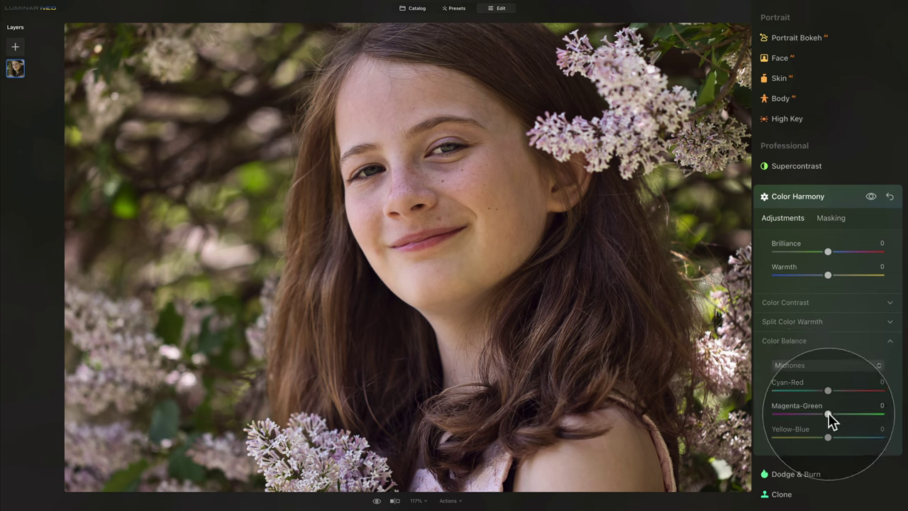
drag(828, 414, 826, 414)
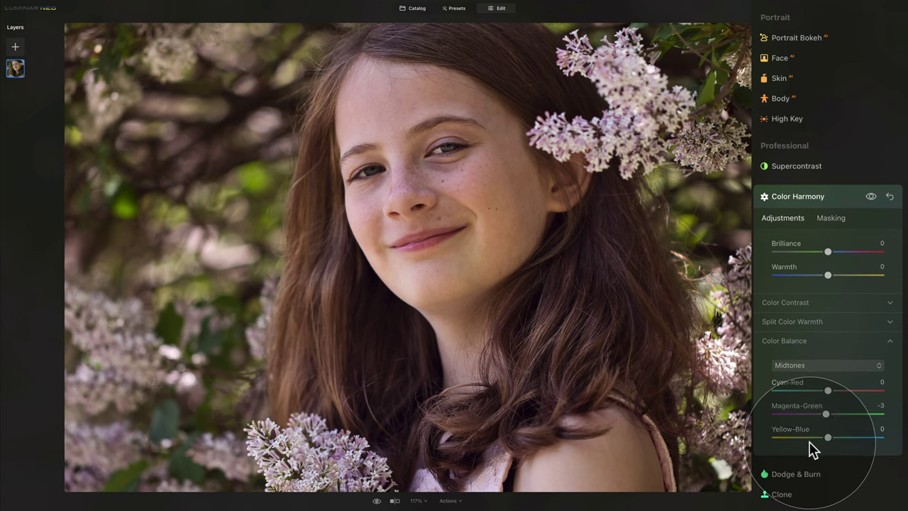
click(829, 367)
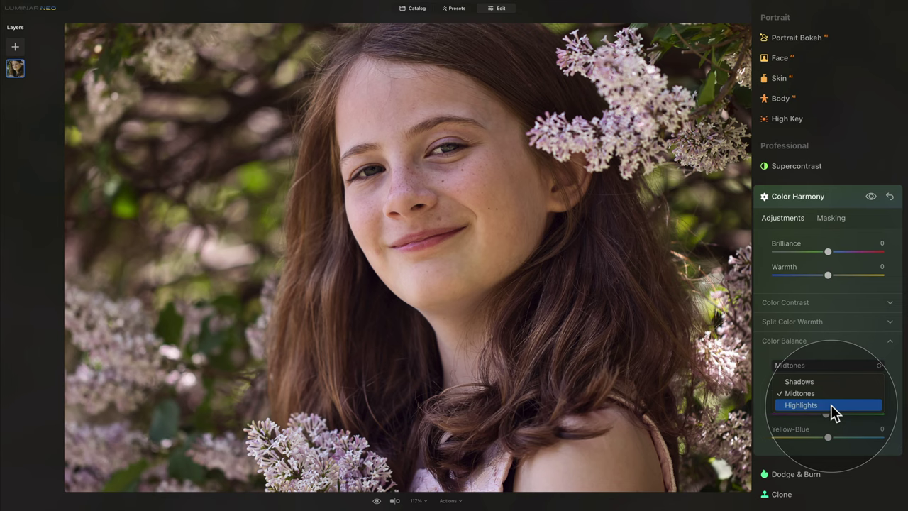
click(831, 405)
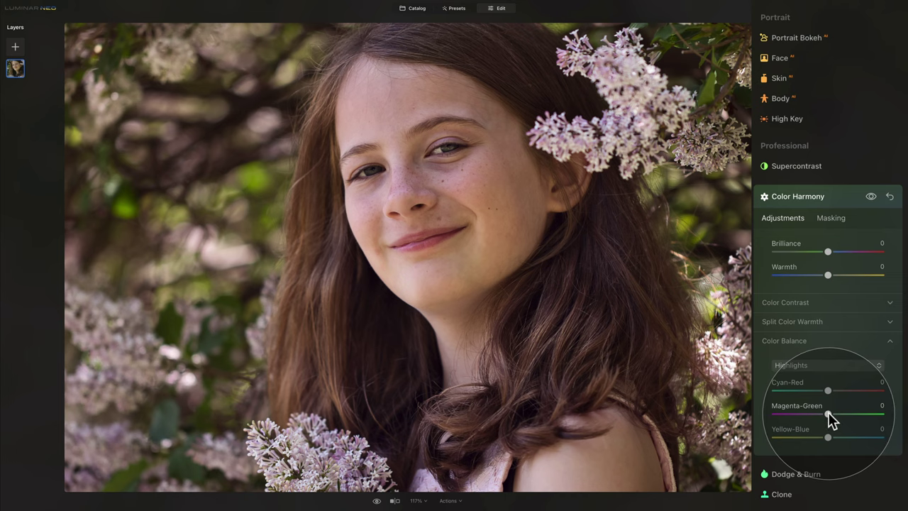
drag(829, 413, 825, 413)
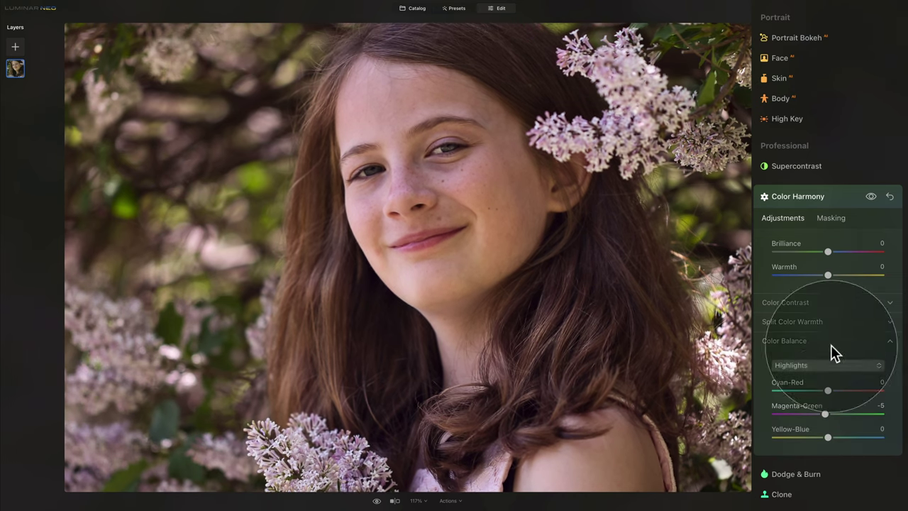
click(872, 197)
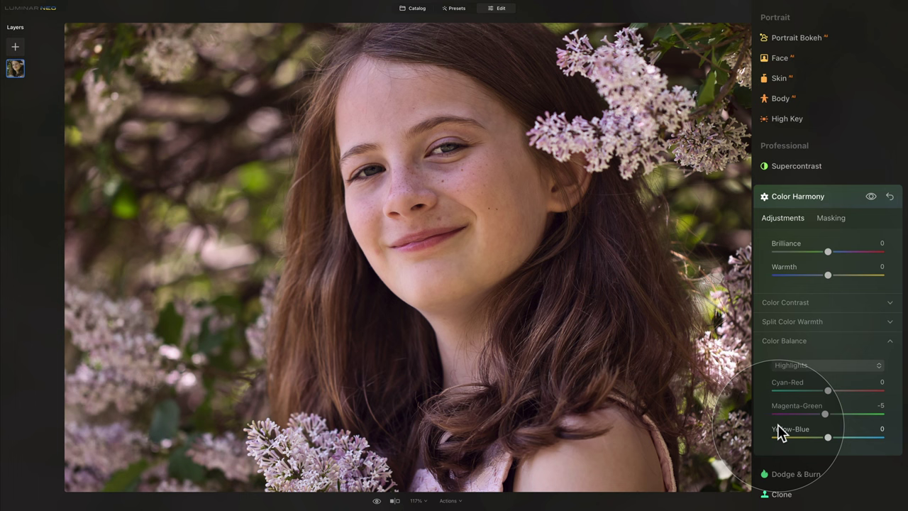
click(827, 197)
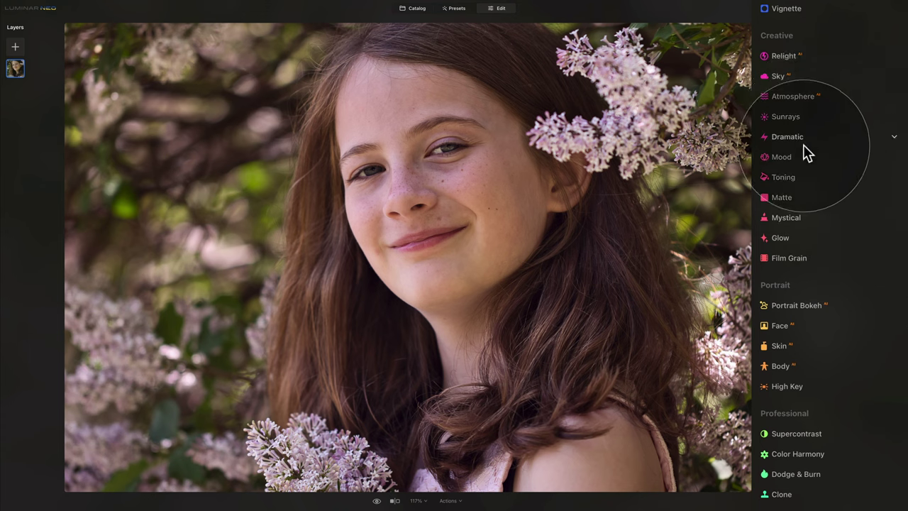
Apply the Rosa portrait toning LUT with the Mood tool and set its Amount to 24
click(784, 158)
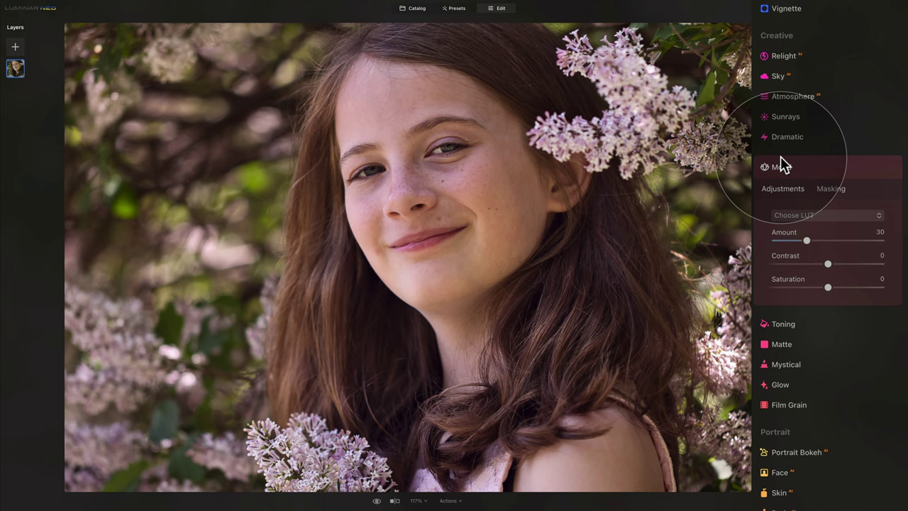
click(829, 220)
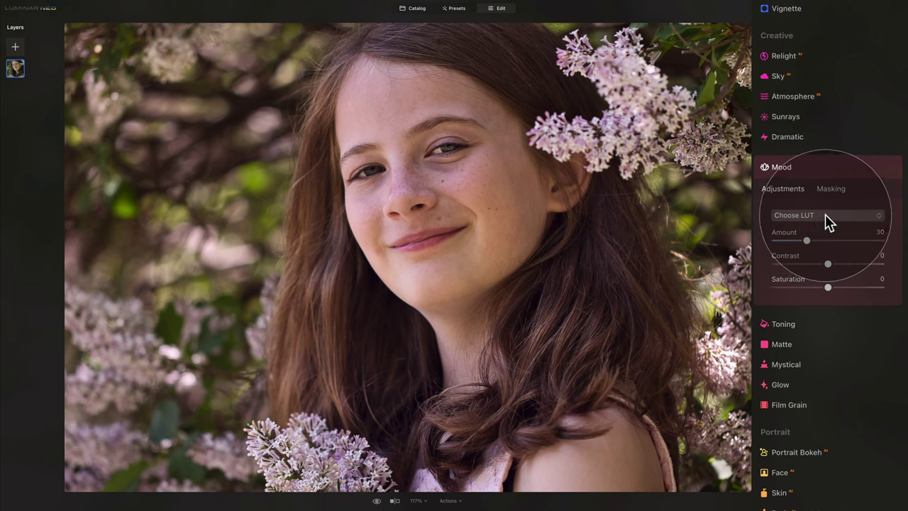
click(829, 217)
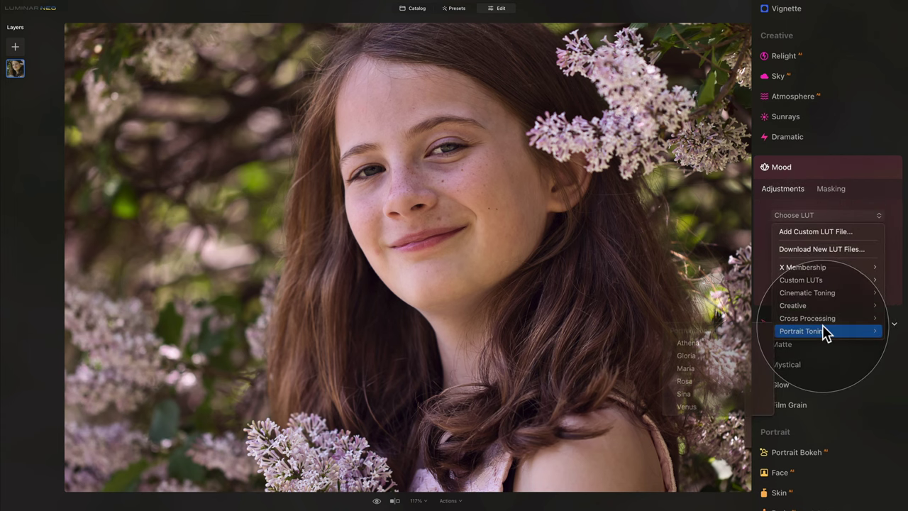
mouse_move(823, 327)
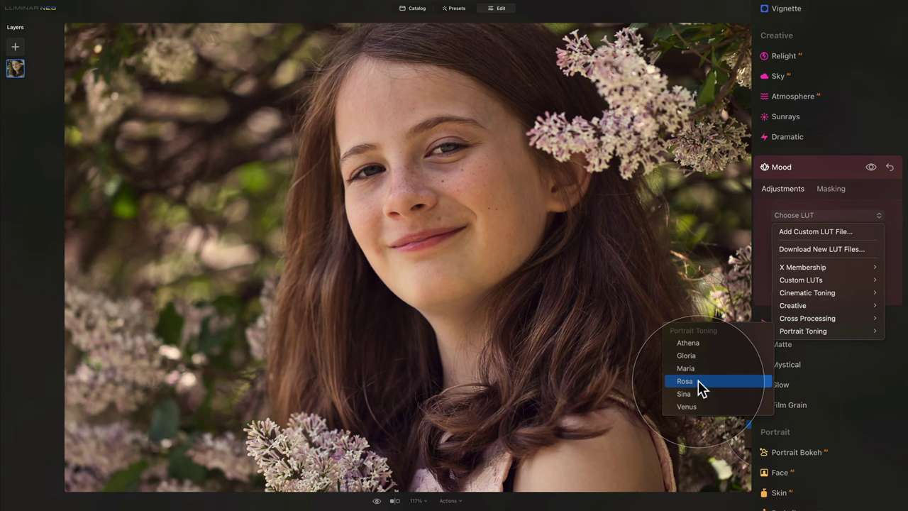
click(697, 382)
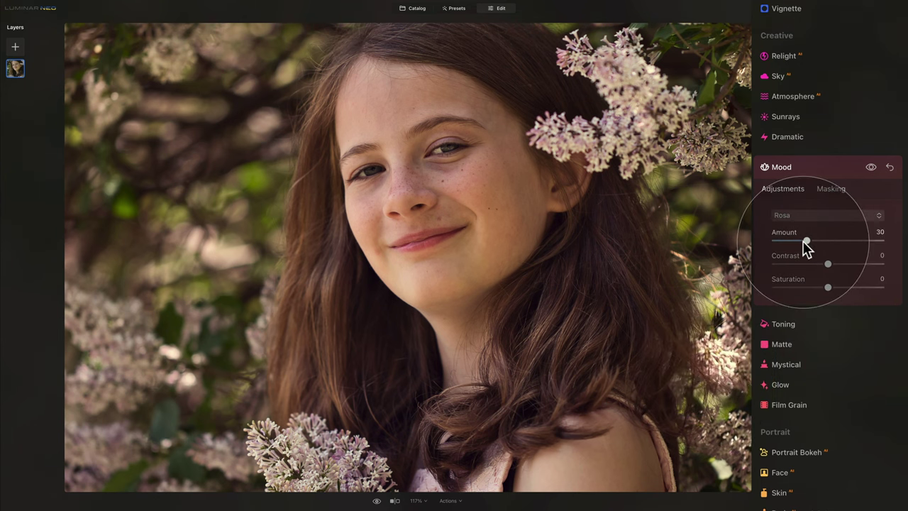
drag(807, 240, 803, 244)
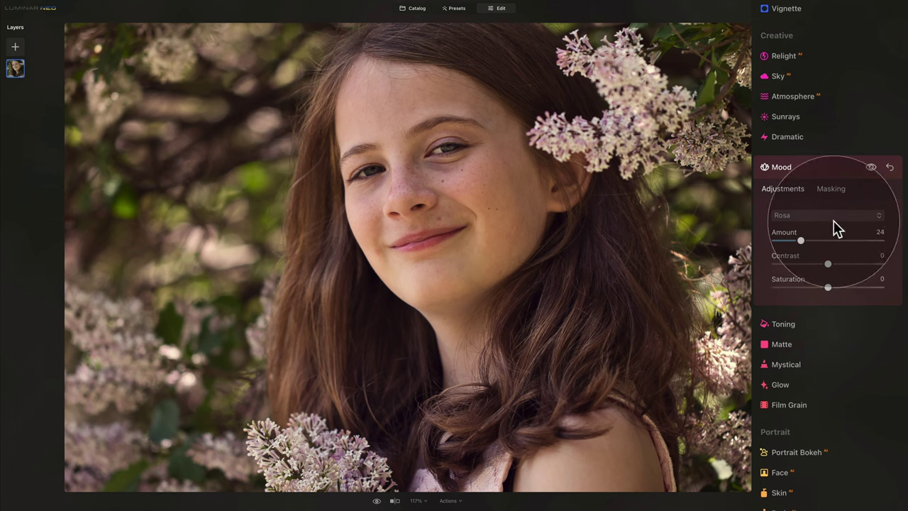
click(871, 167)
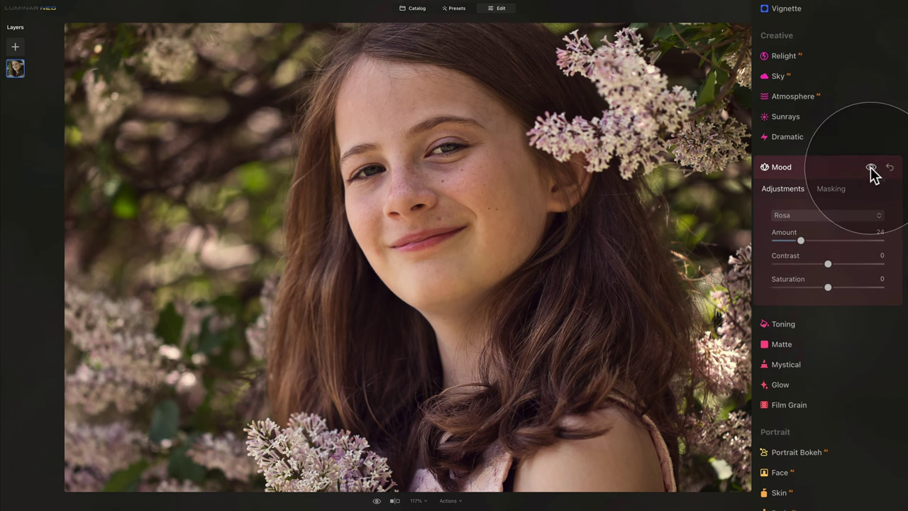
click(837, 167)
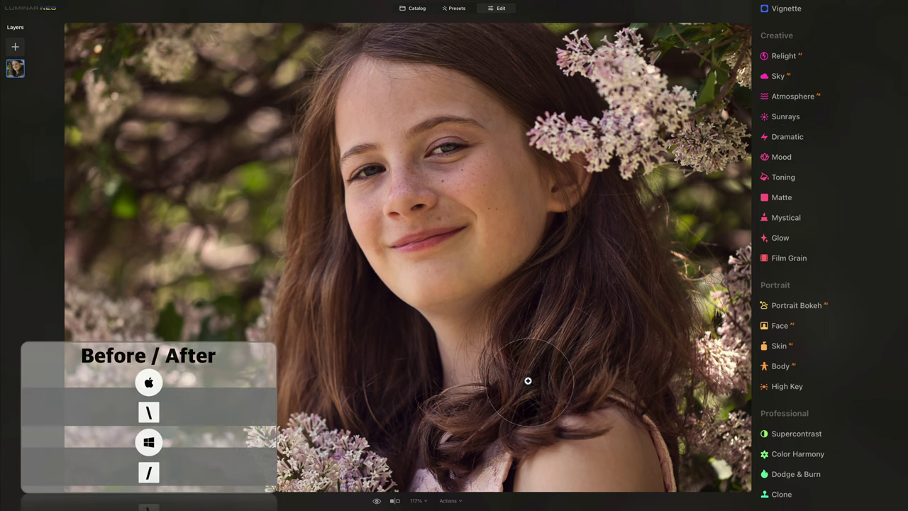
Compare the fully edited portrait with the original image
click(377, 502)
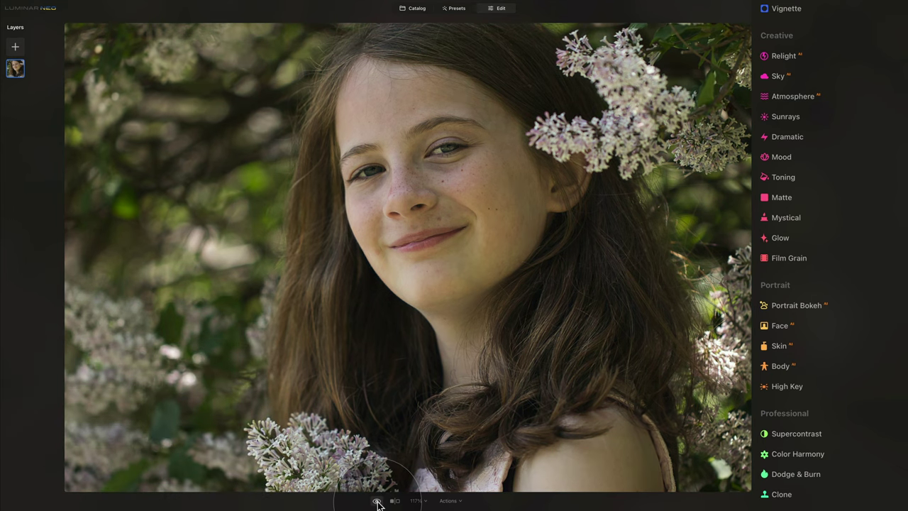
click(377, 501)
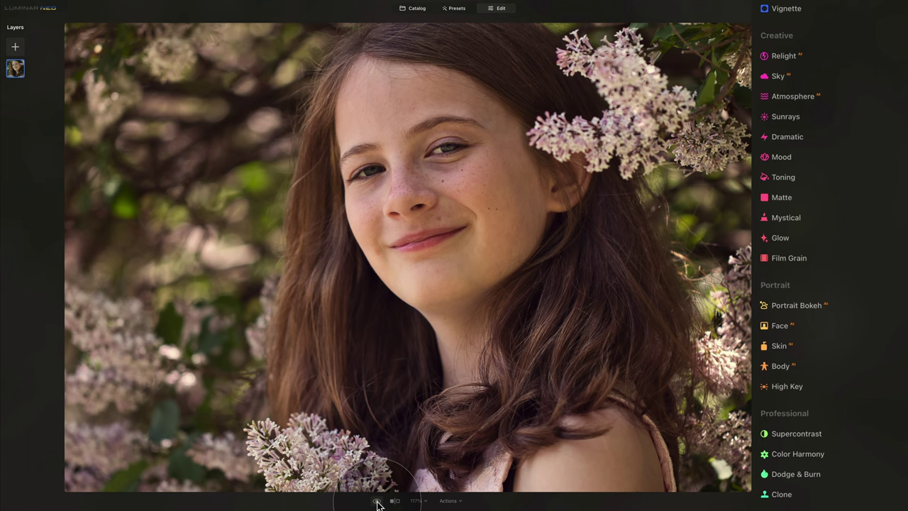
click(378, 502)
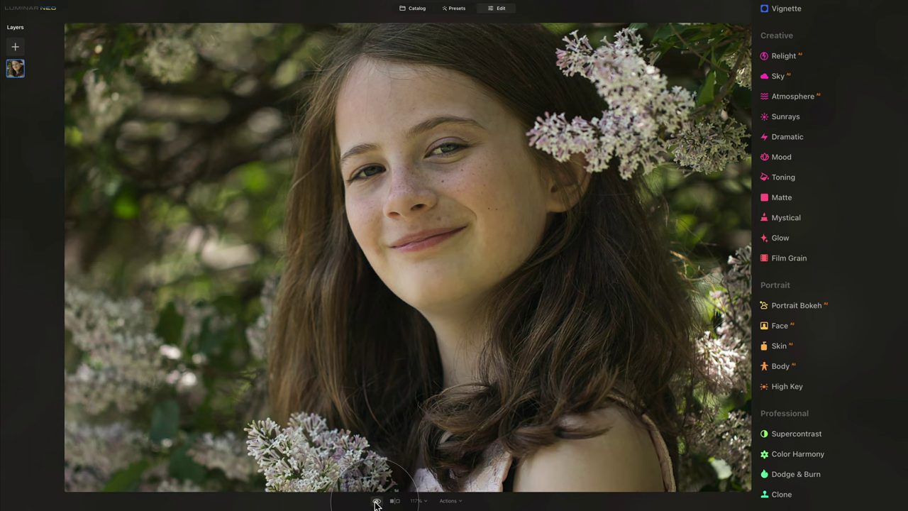
click(377, 502)
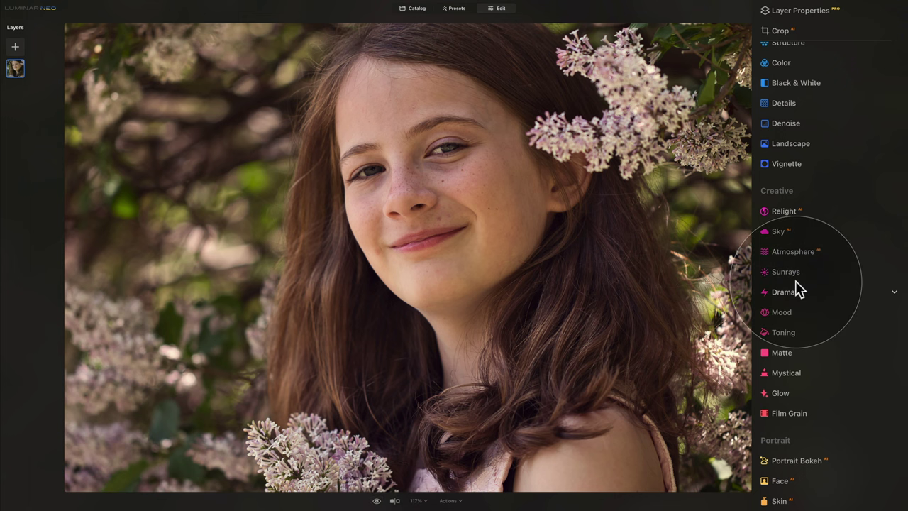
In the Color tool's HSL Hue adjustments, set Red to 3 and Orange to -3
scroll(825, 342, up, 5)
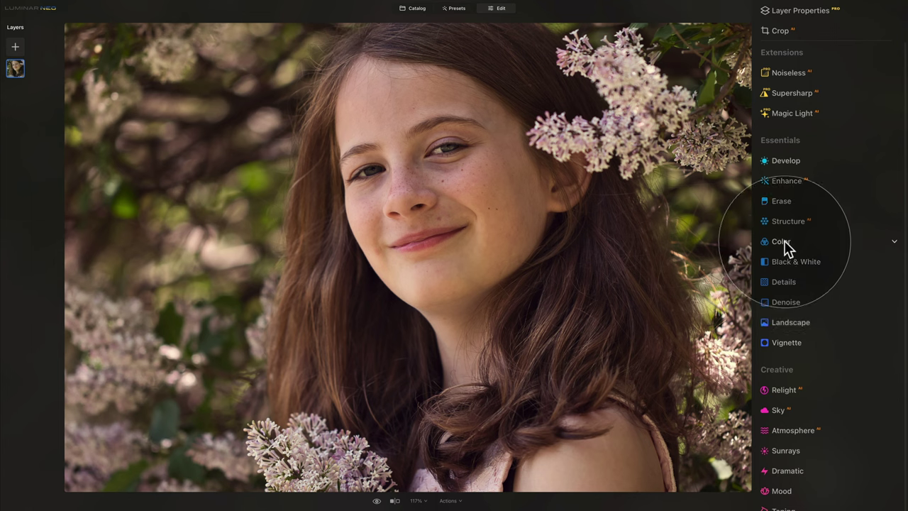
click(781, 242)
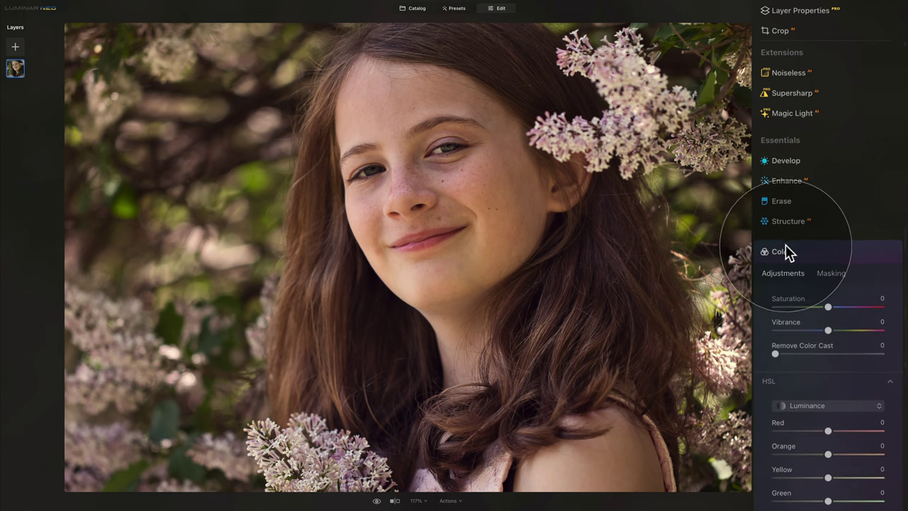
scroll(787, 251, down, 3)
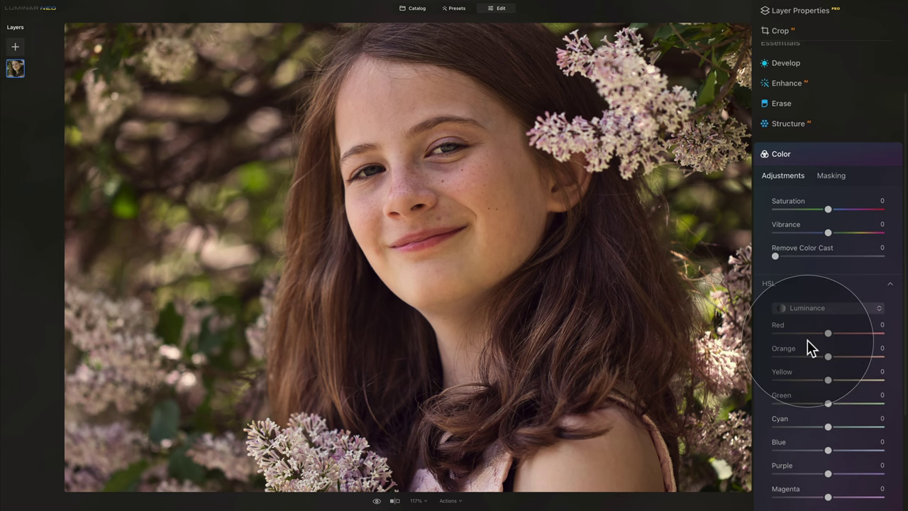
click(819, 284)
click(786, 283)
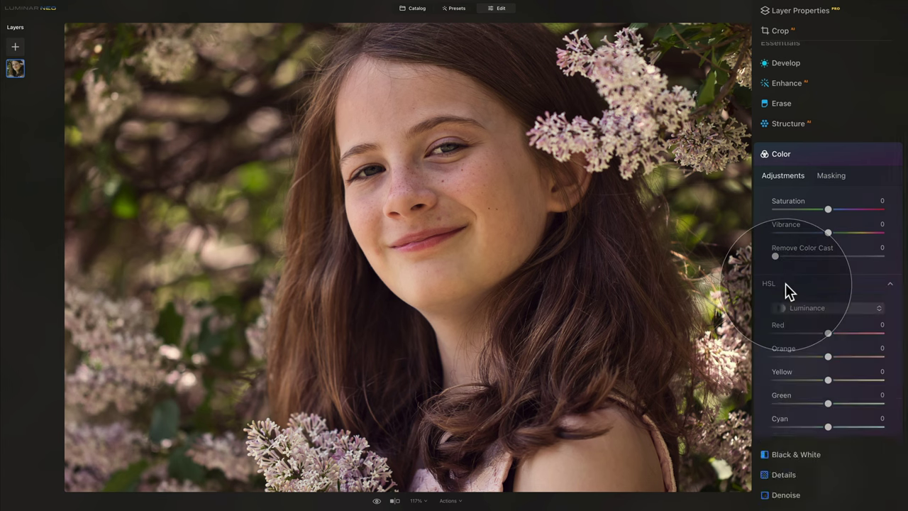
click(829, 217)
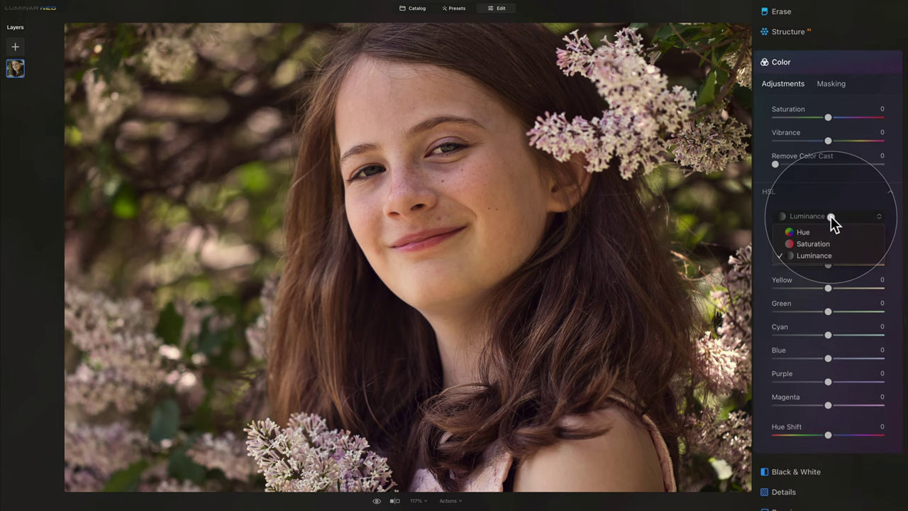
click(822, 231)
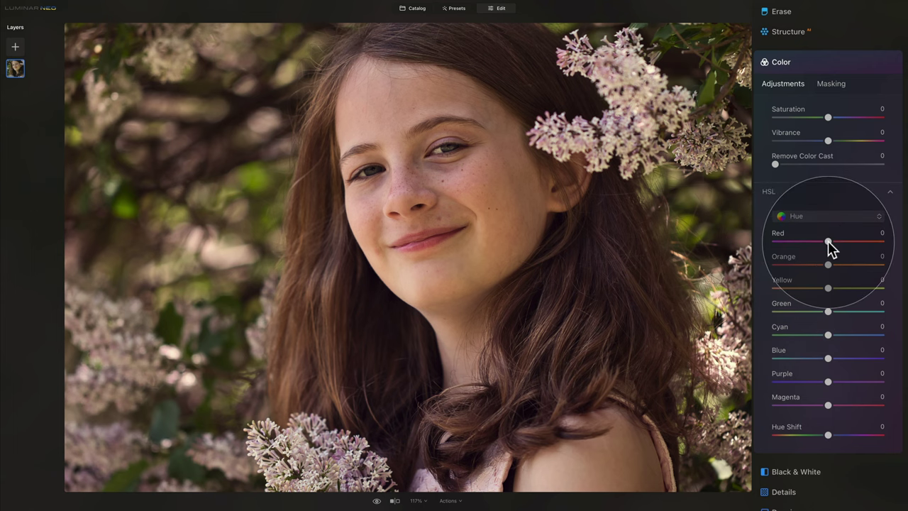
drag(828, 242, 790, 241)
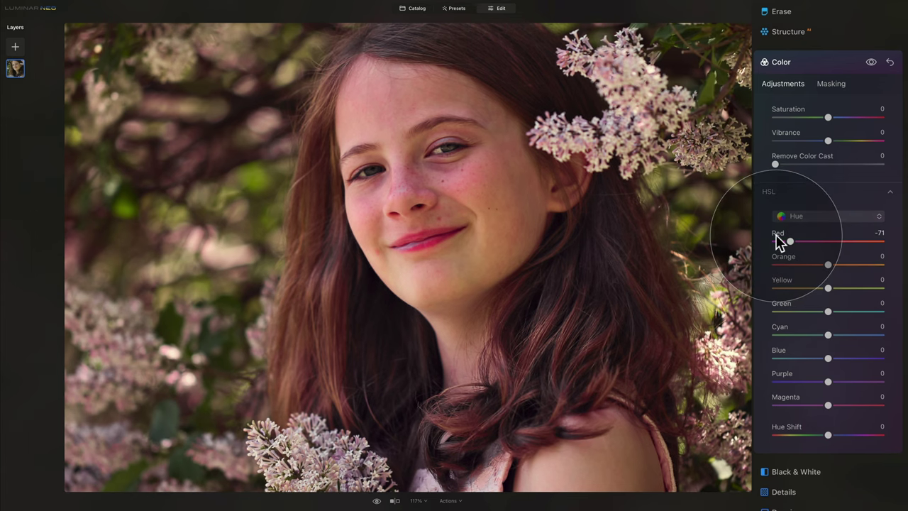
double_click(789, 240)
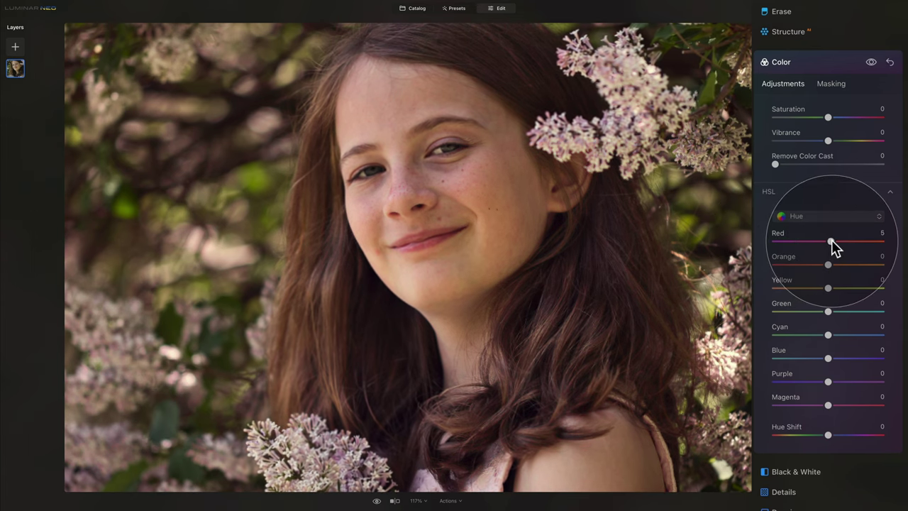
drag(826, 242, 834, 242)
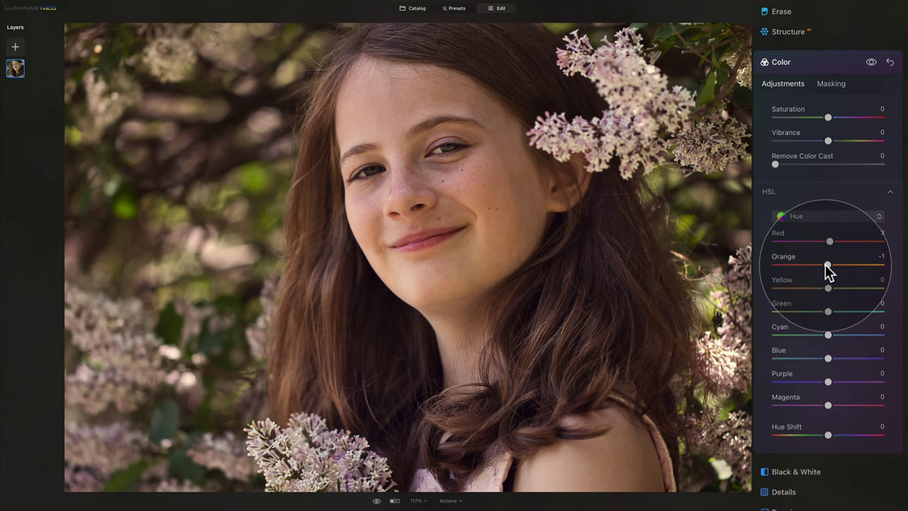
mouse_move(827, 264)
mouse_down()
mouse_move(842, 270)
mouse_move(805, 263)
mouse_move(835, 268)
mouse_move(779, 275)
mouse_move(780, 258)
mouse_move(831, 282)
mouse_move(828, 264)
mouse_up()
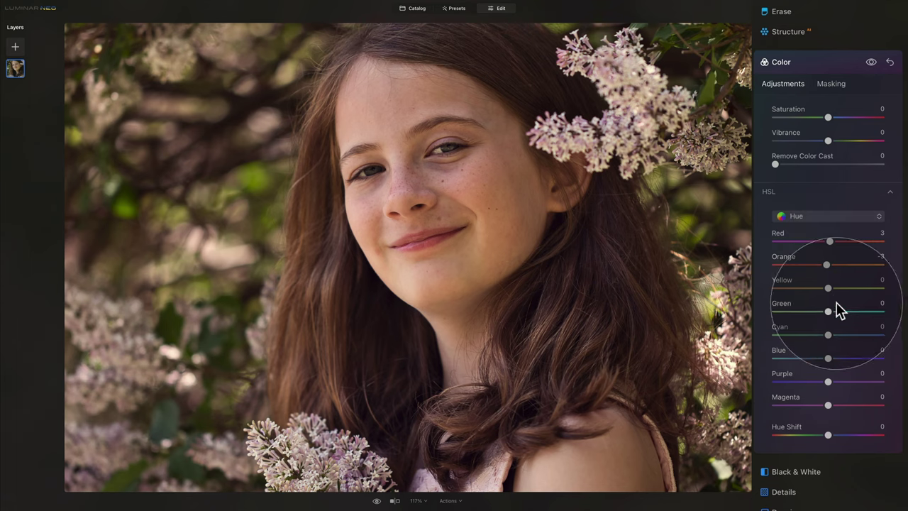
Try a Yellow hue of 38 and reset it
drag(825, 289, 850, 291)
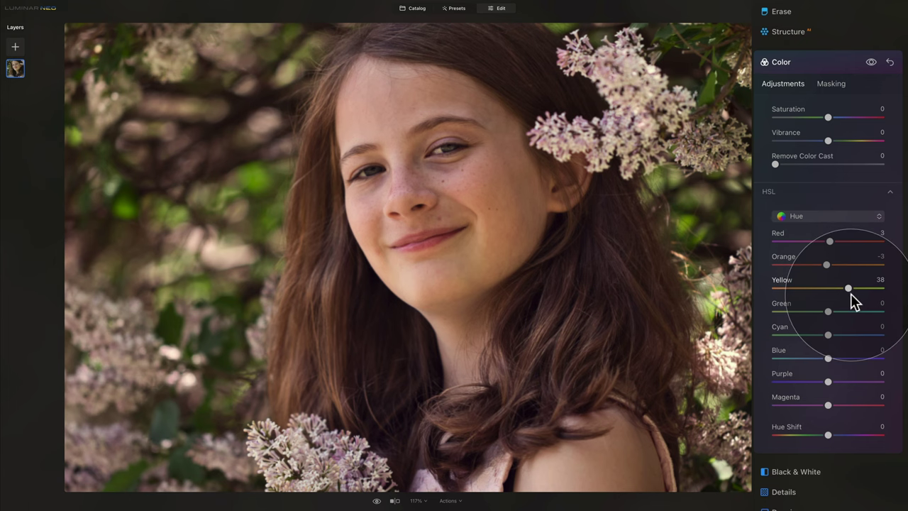
double_click(784, 282)
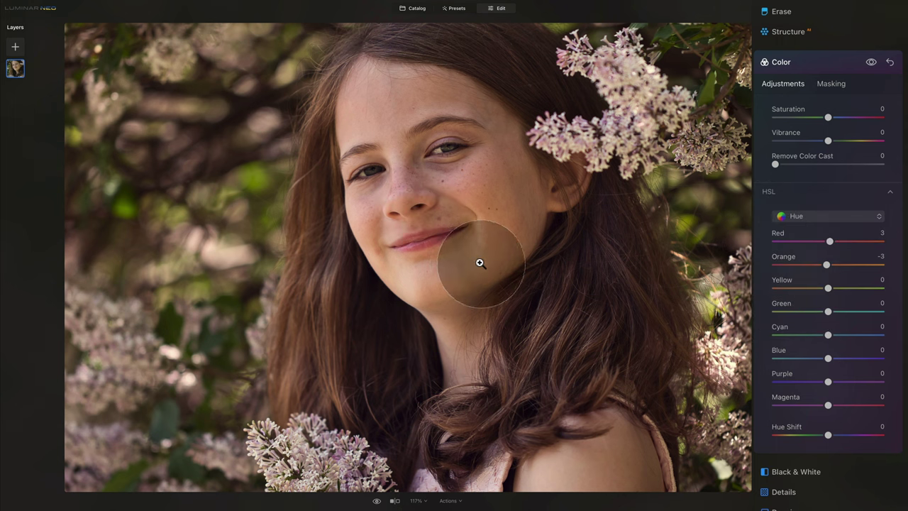
Set the HSL Saturation of both Red and Orange to 5
click(816, 220)
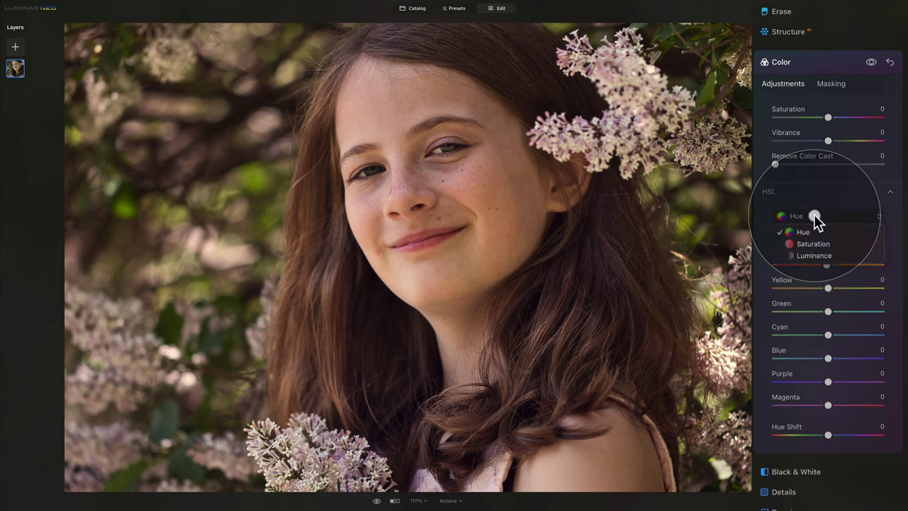
click(823, 249)
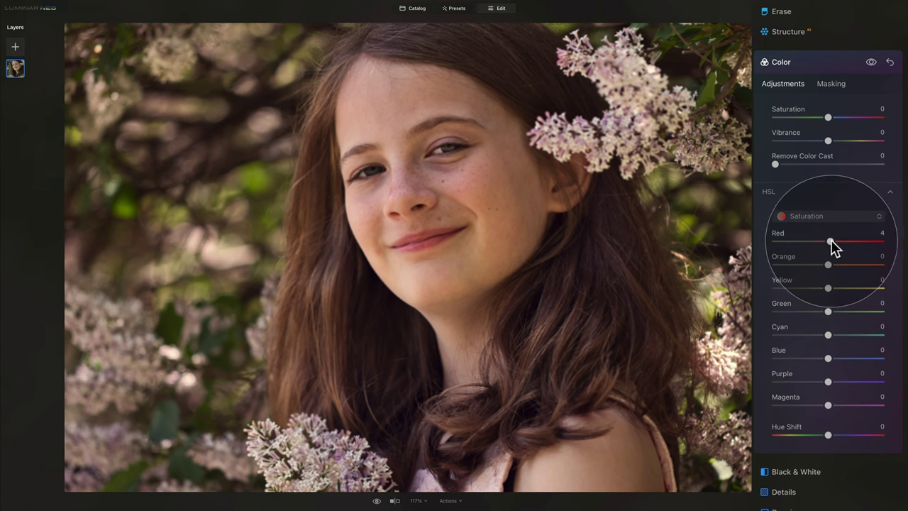
drag(827, 241, 839, 242)
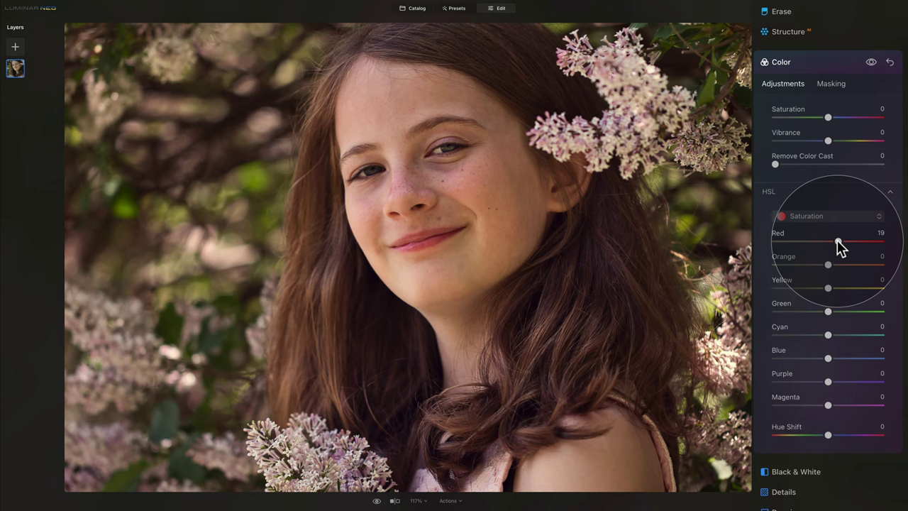
drag(837, 240, 831, 265)
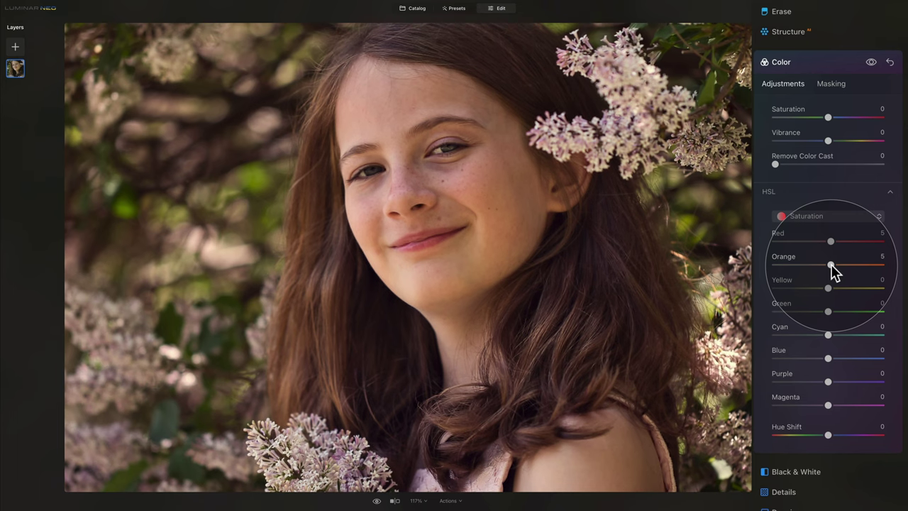
Set the HSL Luminance to 4 for Red and 9 for Orange, and close the Color tool
click(833, 216)
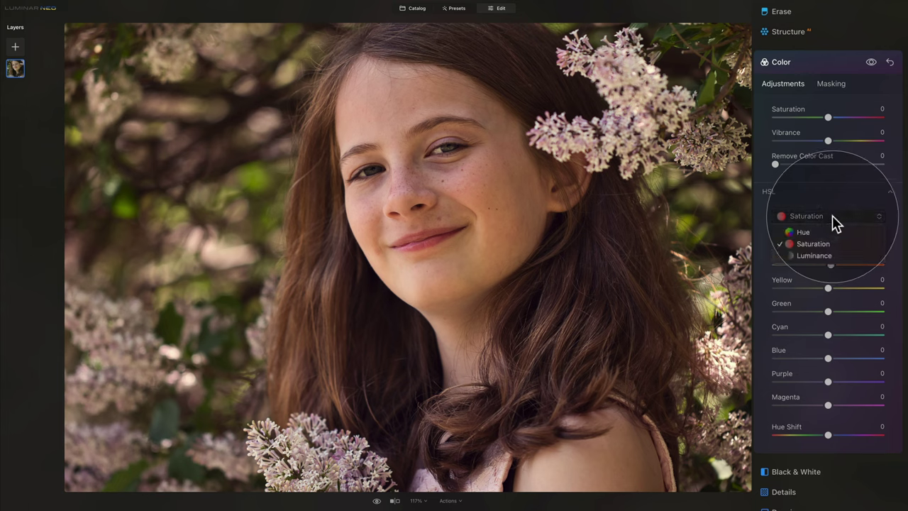
click(828, 256)
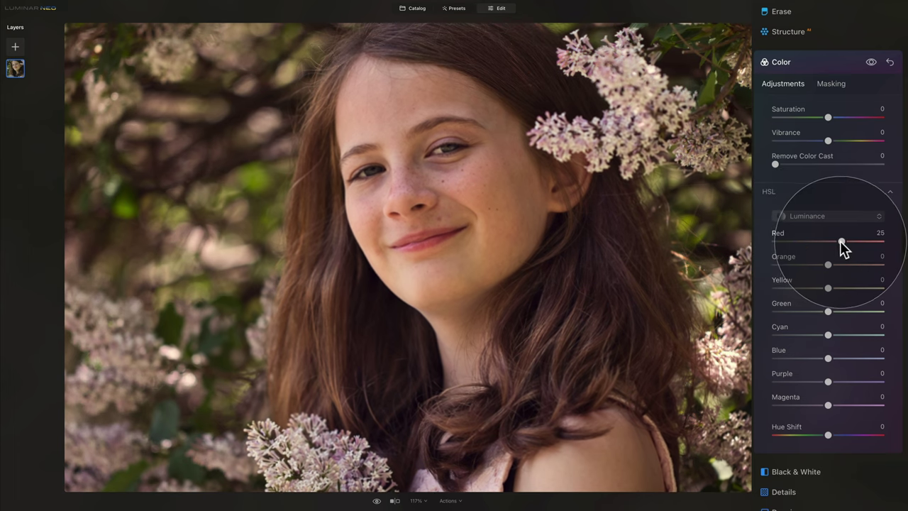
mouse_move(836, 244)
mouse_down()
mouse_move(805, 238)
mouse_move(834, 248)
mouse_up()
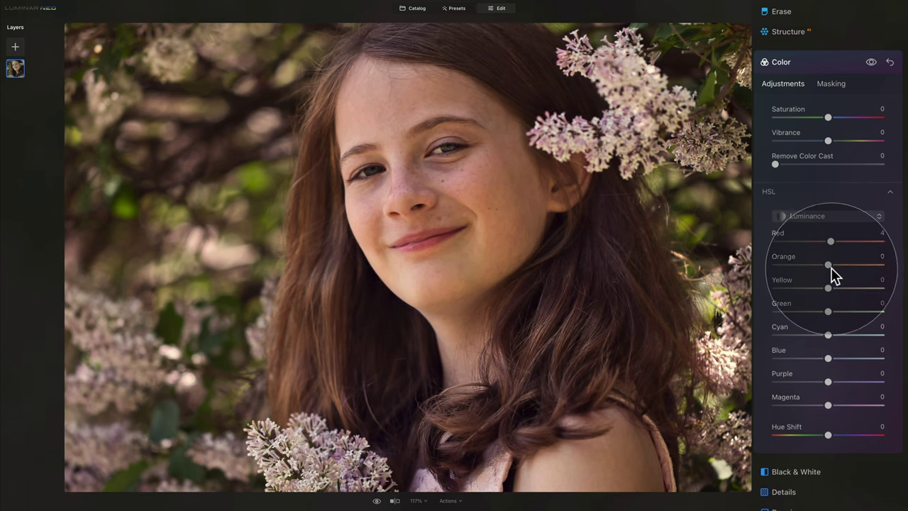
drag(828, 260, 834, 263)
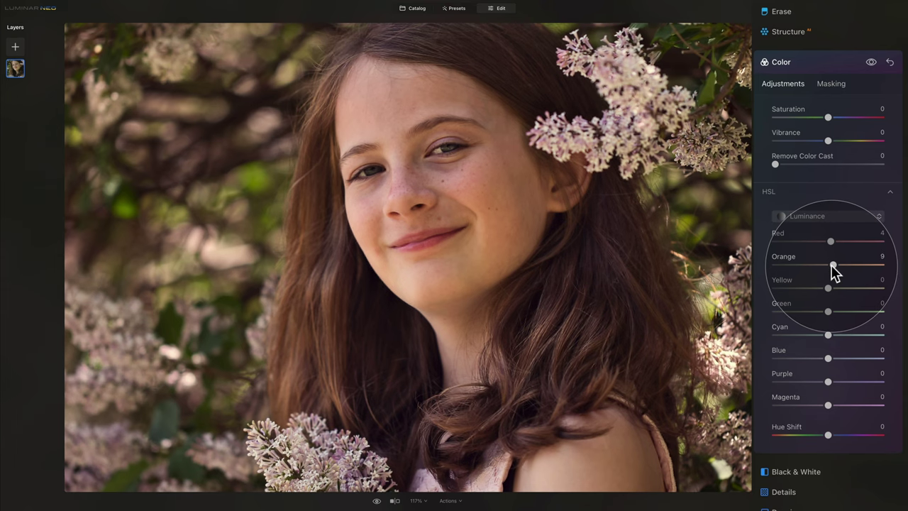
click(787, 192)
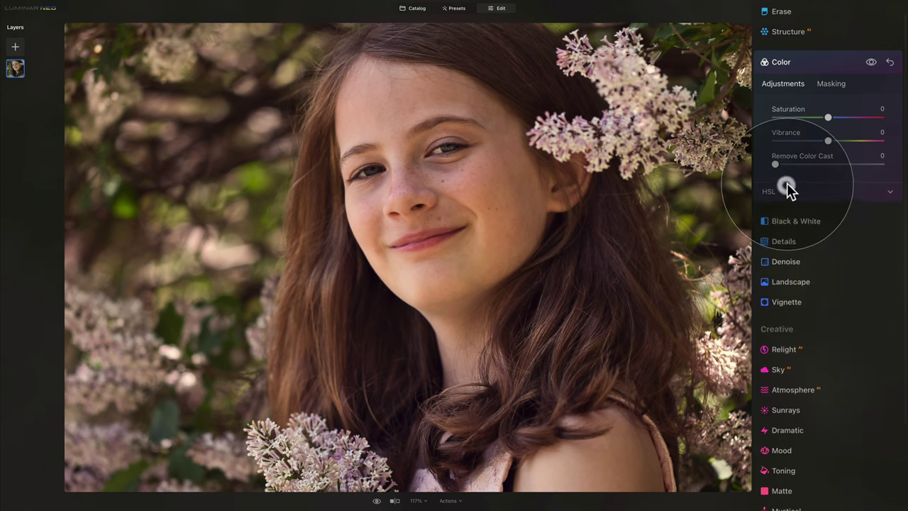
click(809, 64)
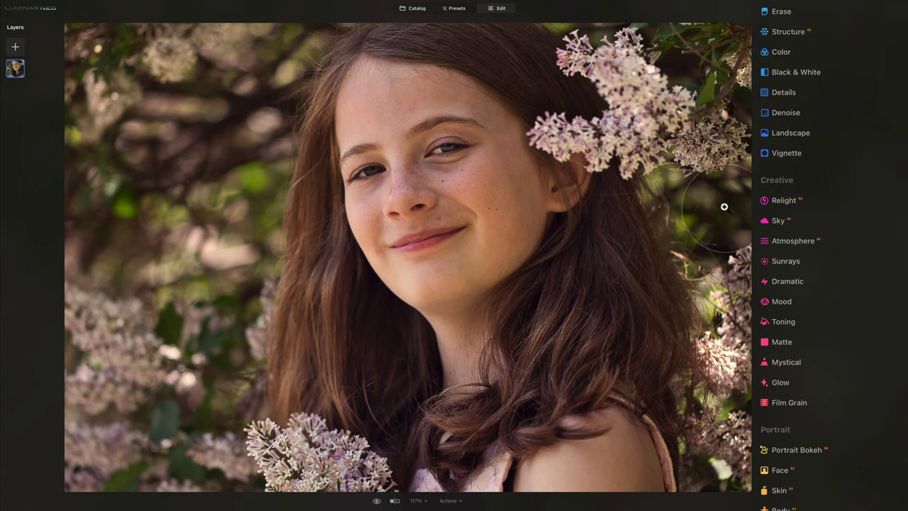
Compare the color-corrected portrait with the original image
click(377, 501)
click(377, 501)
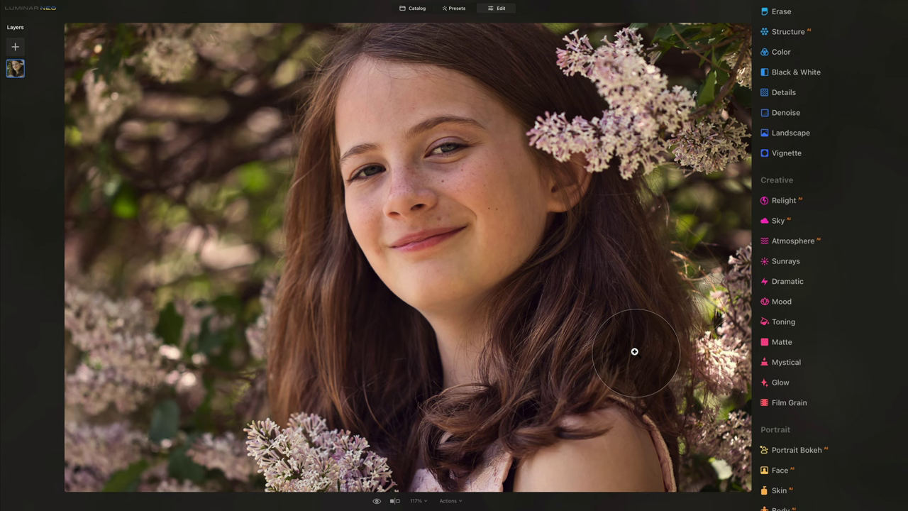
With the Face tool, set Face Light 15, Enlarge Eyes 9, Eye Whitening 14, Eye Enhancer 49, Dark Circles Removal 34 and Improve Eyebrows 26
key(ctrl+0)
scroll(800, 377, down, 2)
click(784, 388)
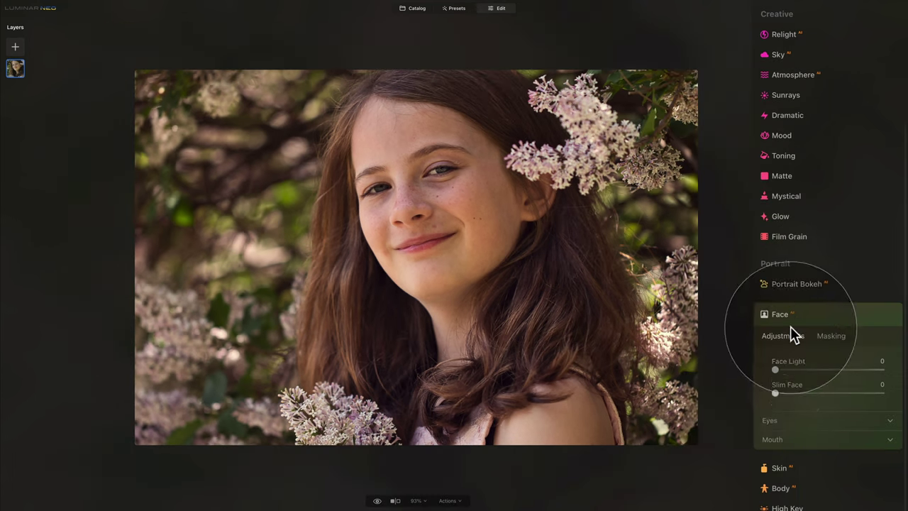
scroll(791, 375, down, 5)
drag(775, 334, 827, 333)
drag(775, 310, 813, 317)
scroll(787, 234, down, 2)
drag(775, 341, 804, 340)
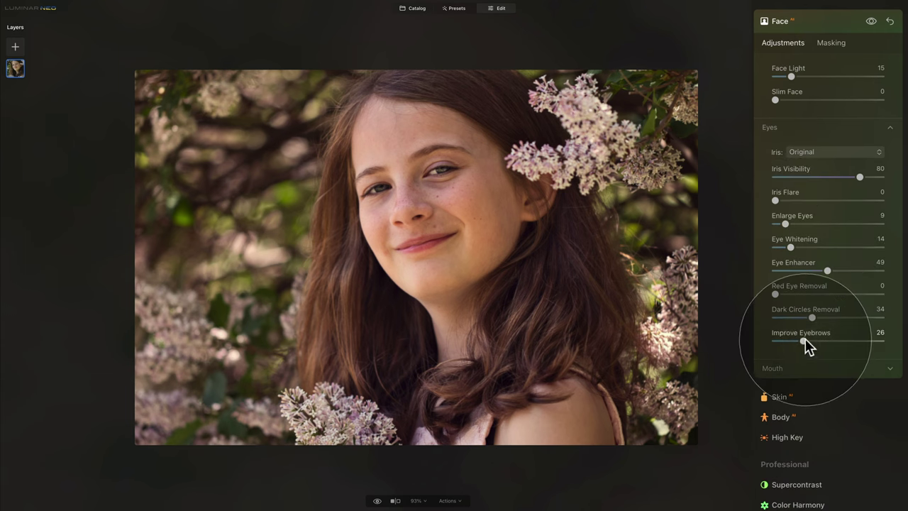
click(805, 368)
scroll(802, 373, down, 1)
scroll(805, 177, up, 5)
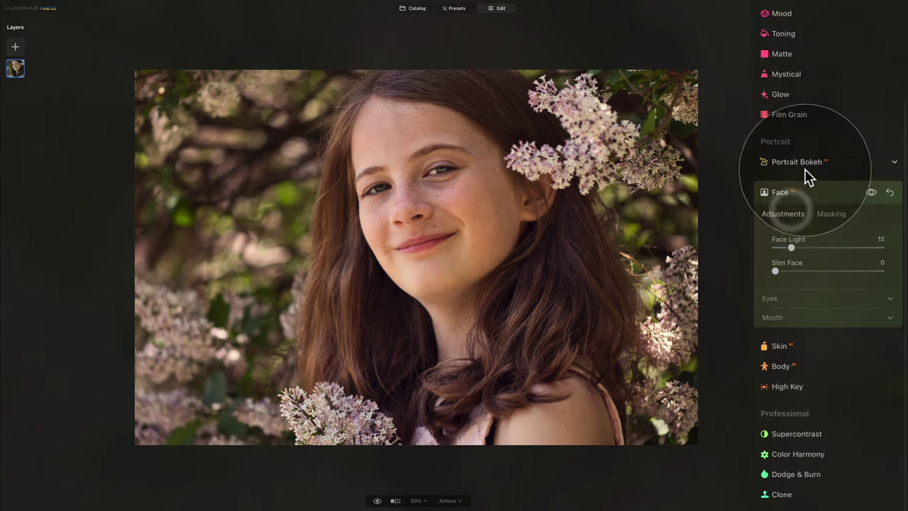
Retouch the skin with Amount 14, Shine Removal 100 and Skin Defects Removal enabled
click(816, 233)
drag(775, 289, 790, 290)
drag(775, 312, 884, 312)
click(796, 330)
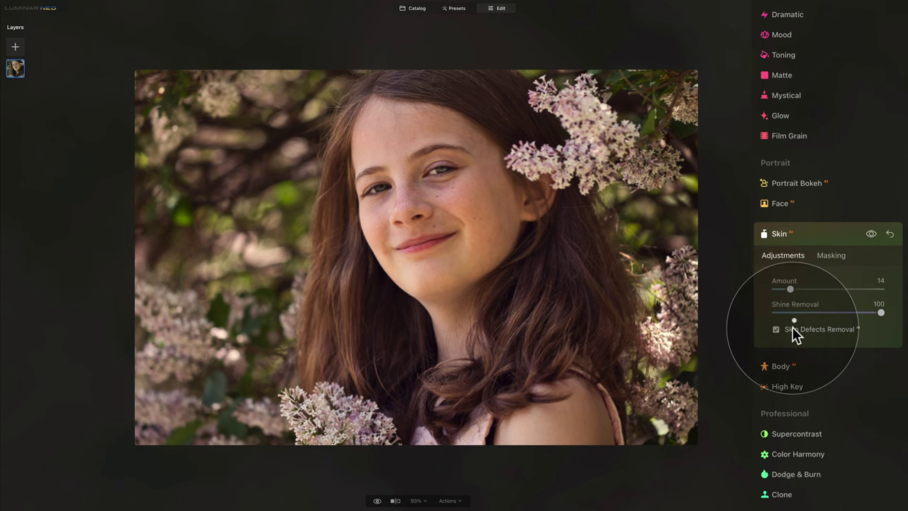
Erase the small blemishes on the forehead, above the lip, beside the mouth and on the chin with the Erase tool
scroll(794, 334, up, 10)
click(781, 69)
key(super+equal)
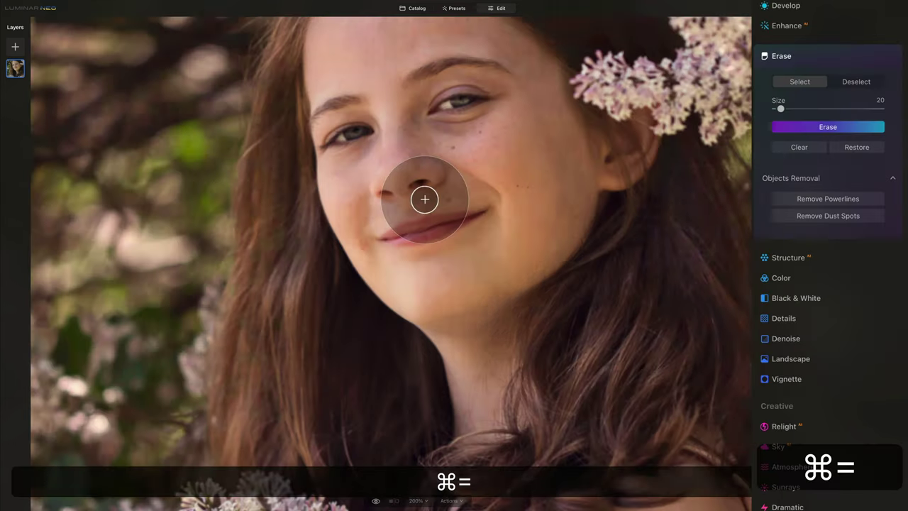
click(452, 213)
scroll(466, 168, up, 2)
scroll(289, 302, down, 3)
click(288, 303)
scroll(393, 313, down, 3)
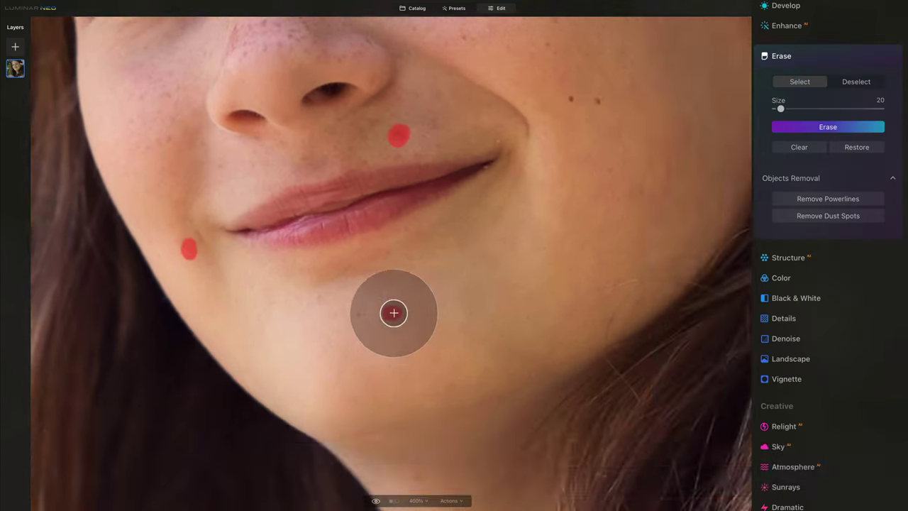
scroll(545, 320, up, 8)
key(super+0)
click(813, 127)
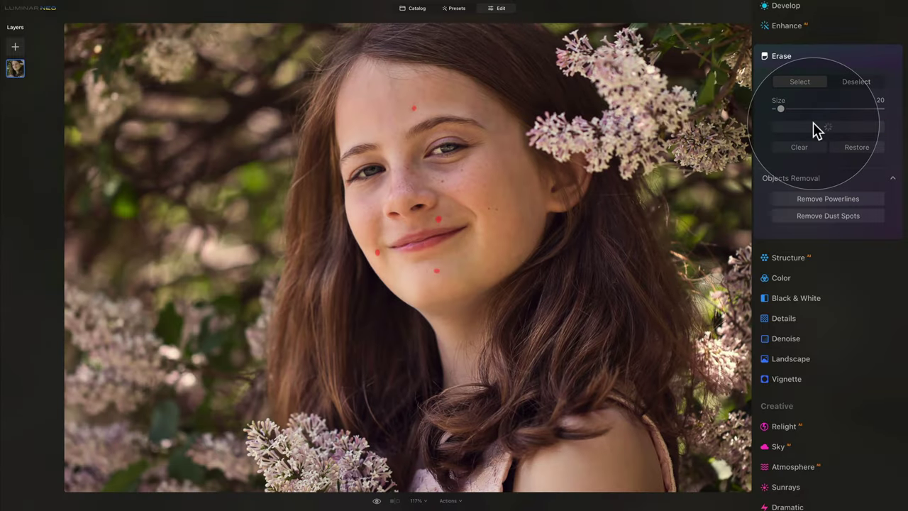
key(super+equal)
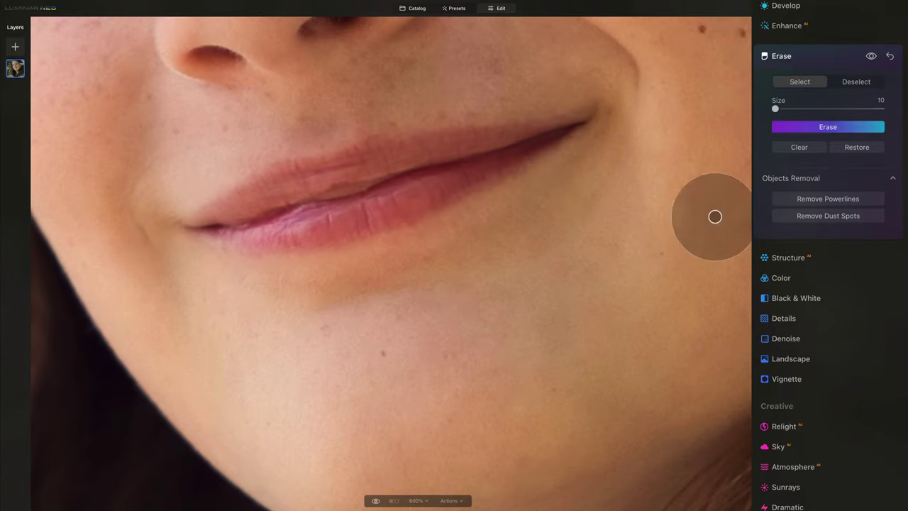
key(super+0)
Add a vignette with Amount -46 centred on the girl's face
click(800, 229)
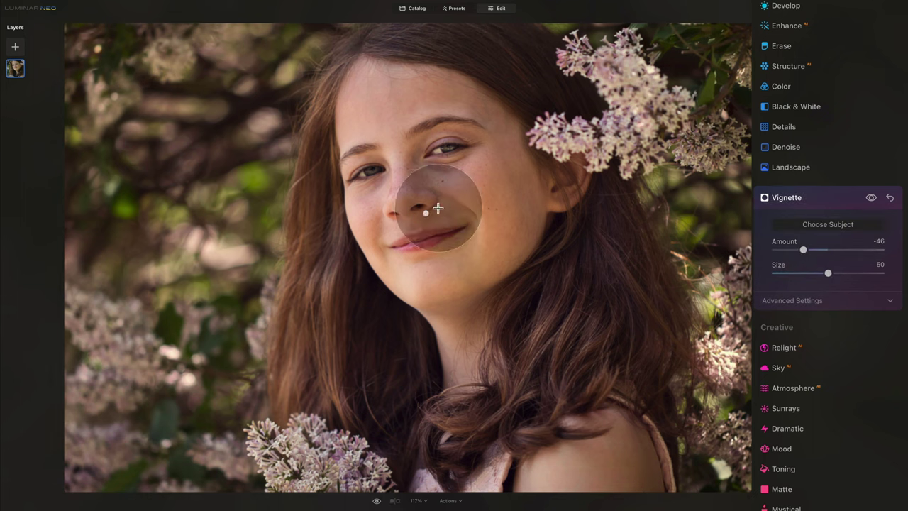
click(791, 167)
click(802, 179)
Add an Orton Effect glow to the portrait with an Amount of 26
scroll(848, 291, down, 4)
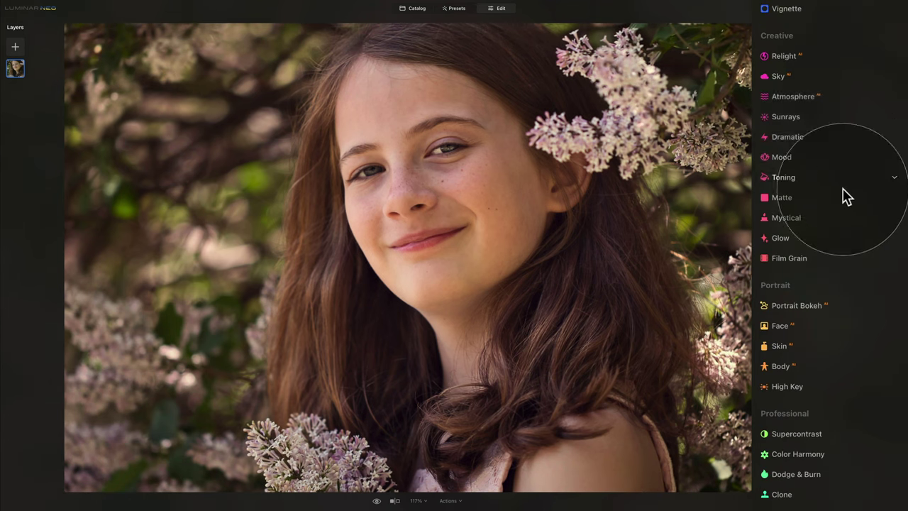
click(784, 245)
drag(789, 324, 818, 323)
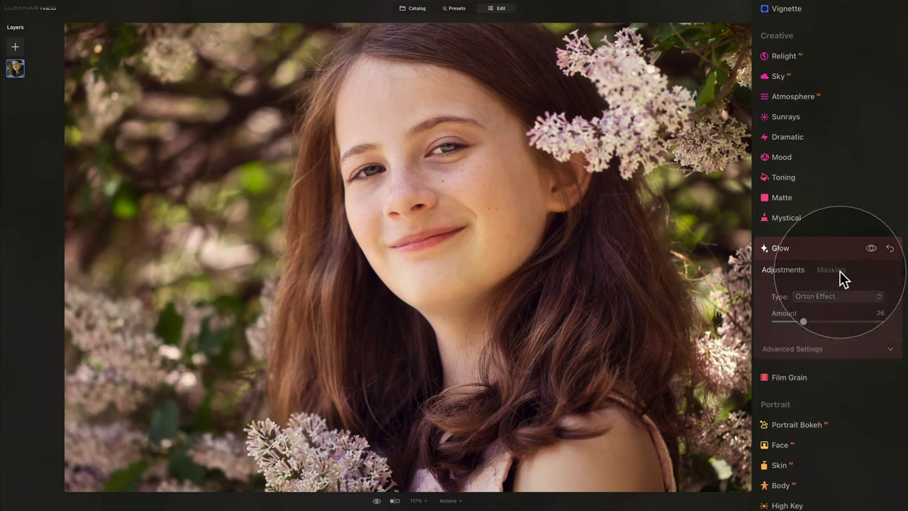
Brush a mask for the Glow effect over the girl's face and compare the image with the effect hidden
click(831, 270)
click(809, 313)
drag(497, 257, 539, 251)
click(871, 249)
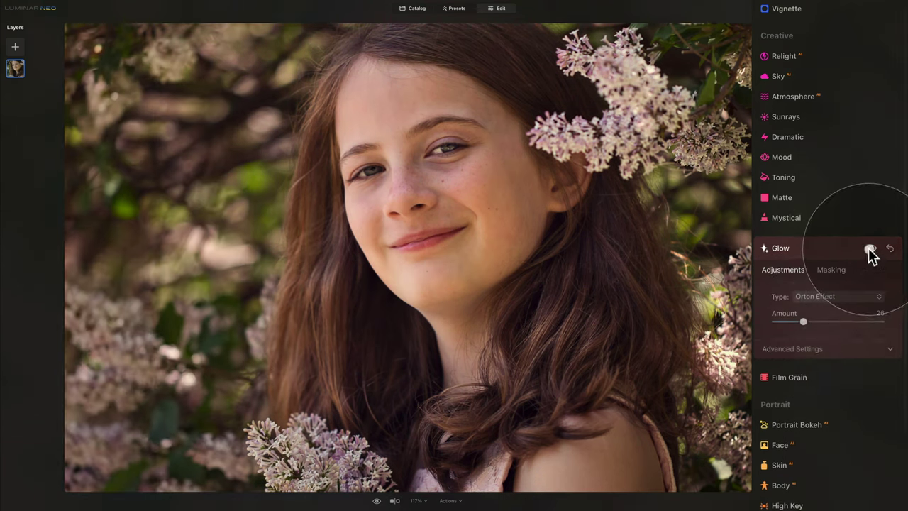
Set the Glow Amount to 37 in the applied edits and compare the retouched portrait with the original photo
click(816, 349)
click(781, 249)
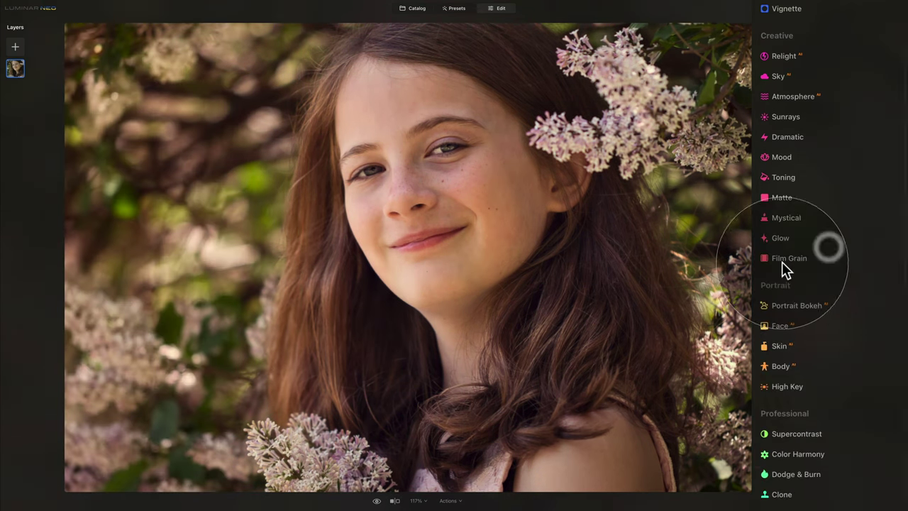
scroll(782, 262, up, 8)
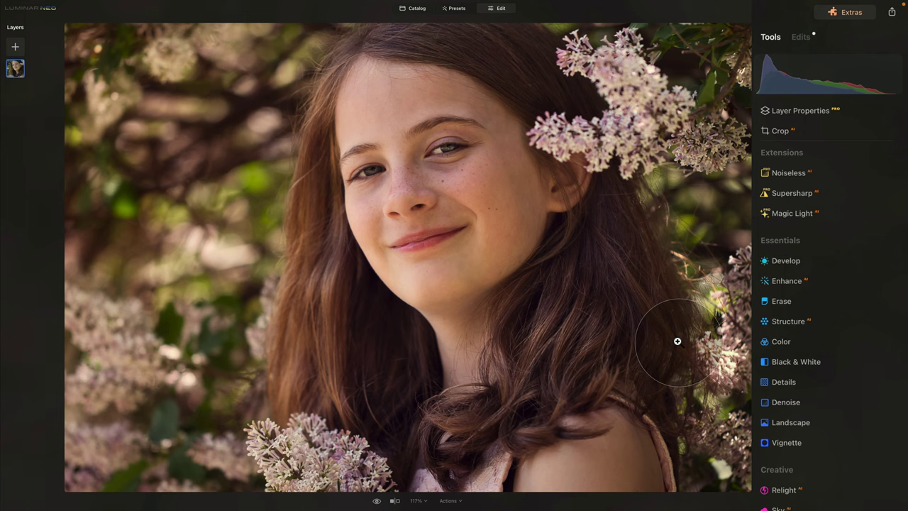
click(801, 37)
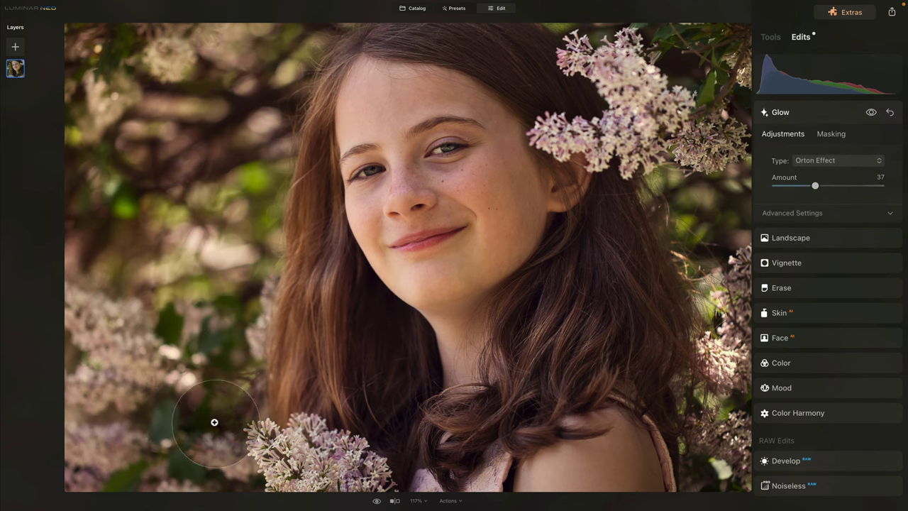
click(781, 112)
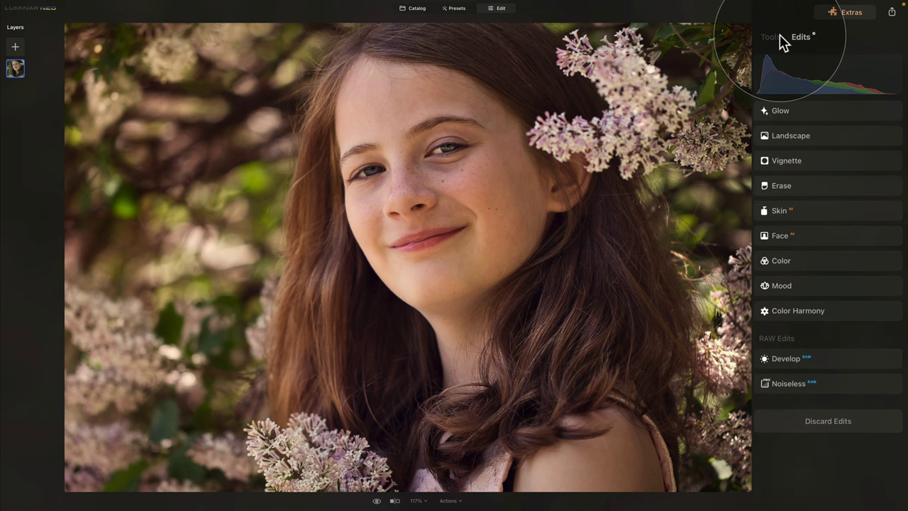
click(772, 36)
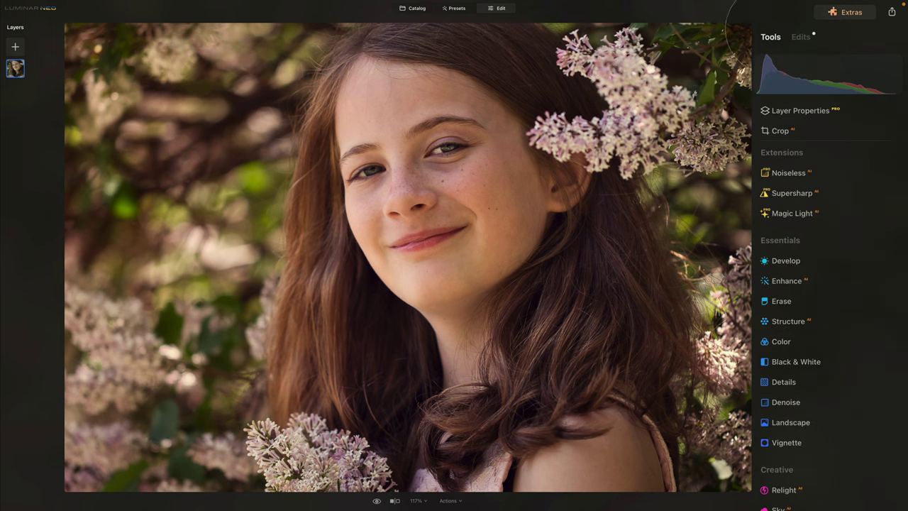
click(377, 502)
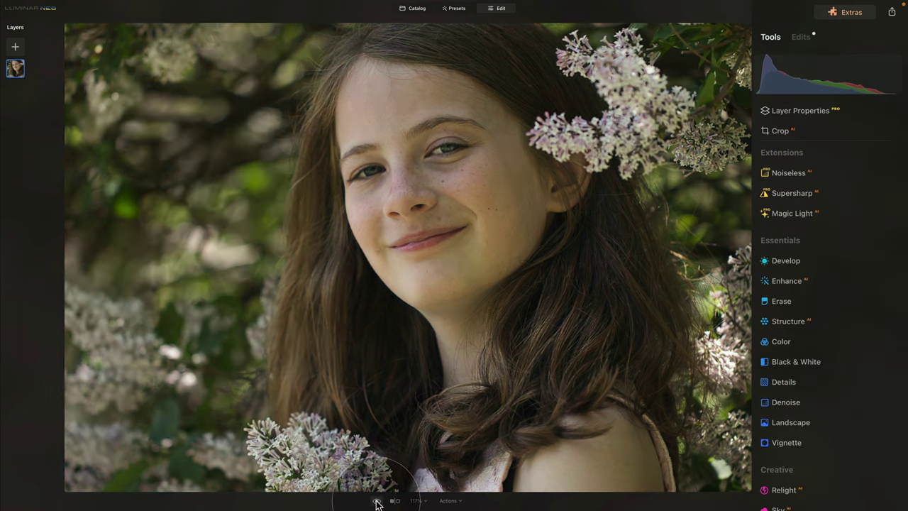
click(377, 502)
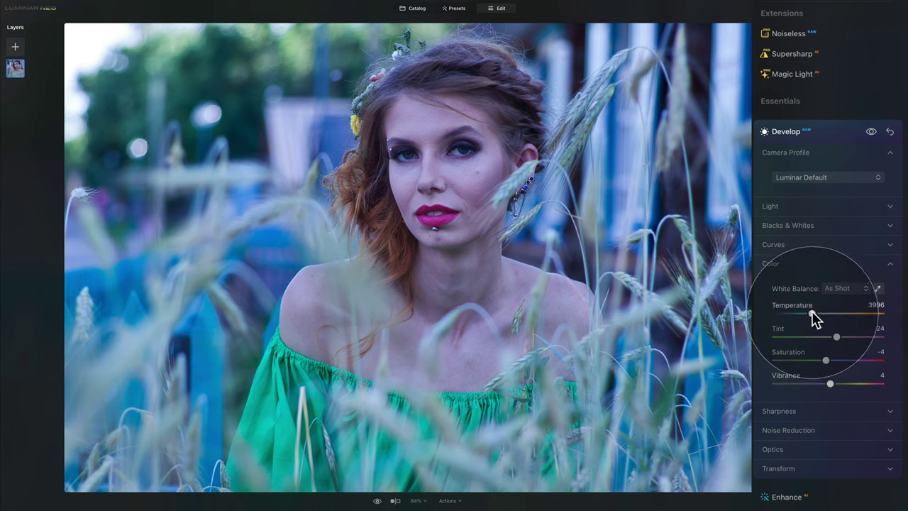
Try a RAW white balance Temperature of 4609 on the wheat-field portrait, compare it with the effect hidden, and reset the Temperature
drag(812, 313, 817, 312)
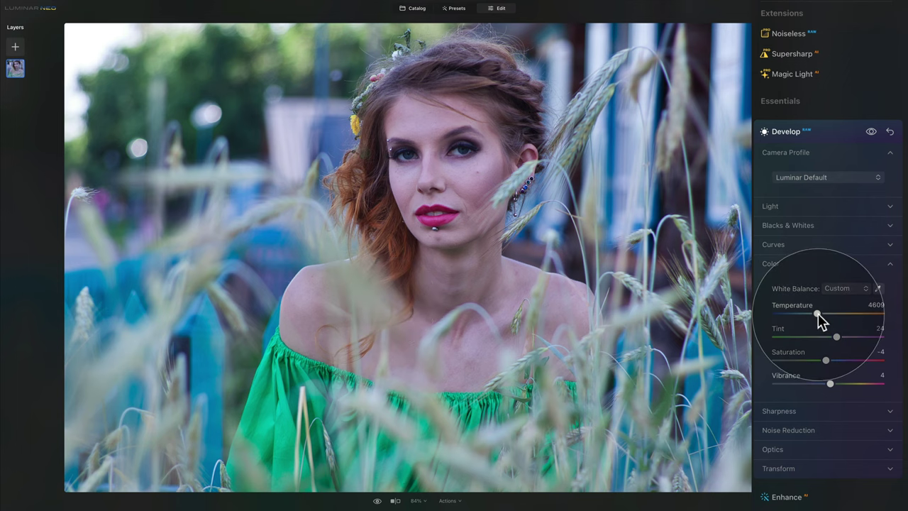
click(872, 132)
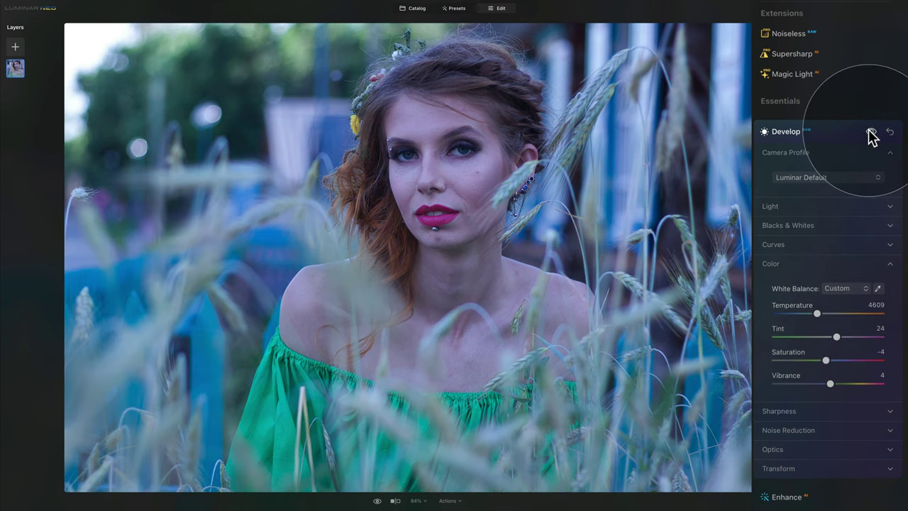
click(871, 133)
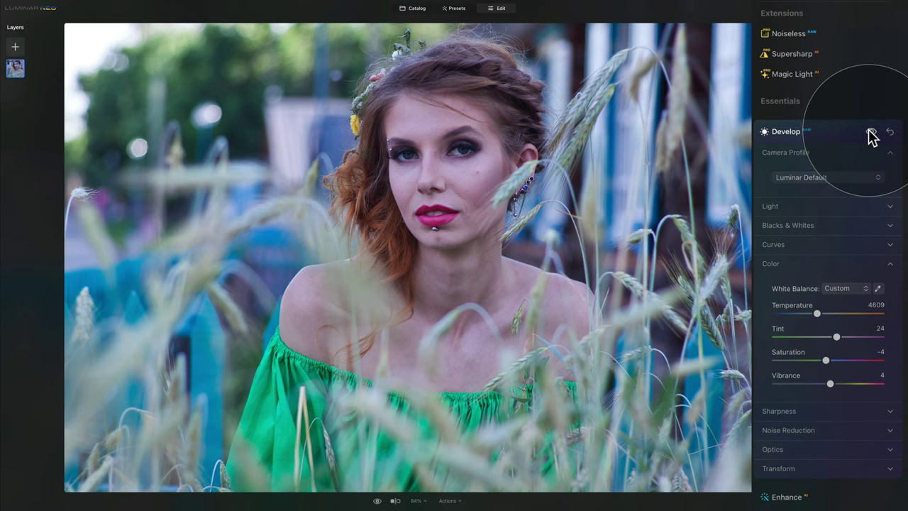
double_click(793, 315)
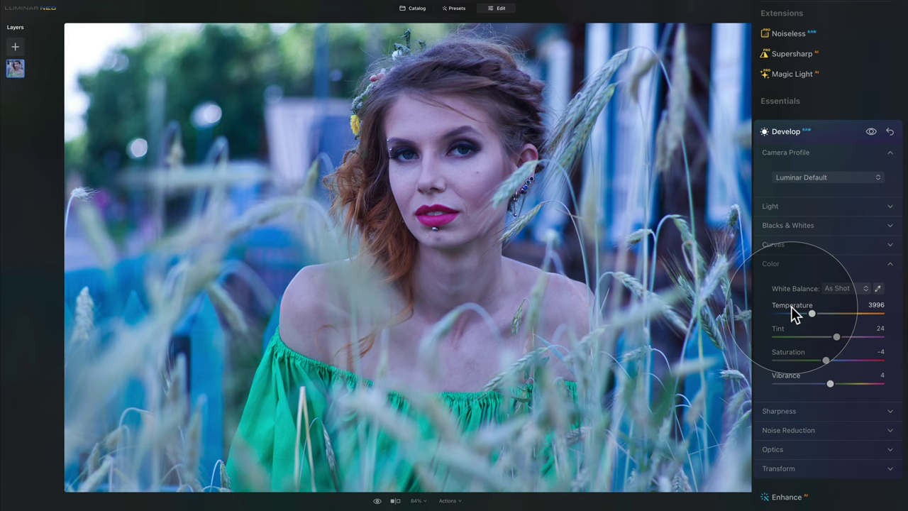
click(811, 134)
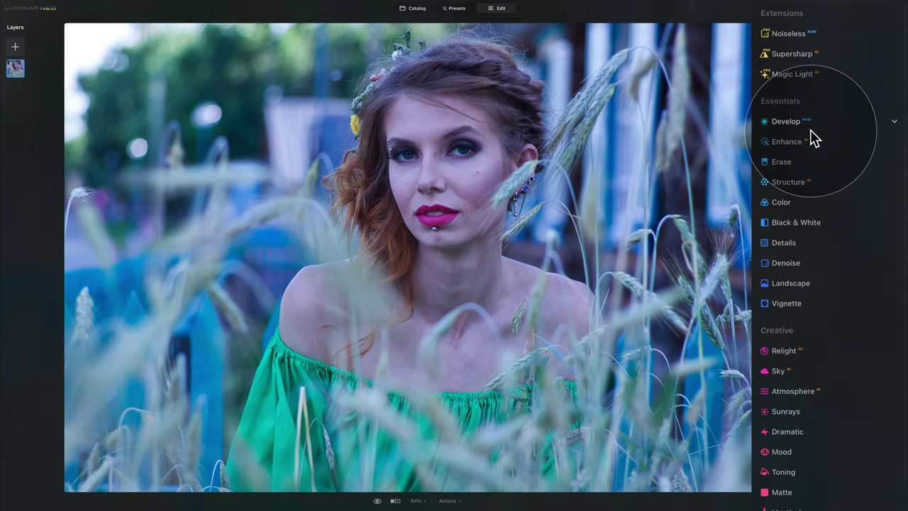
Set Remove Color Cast to 100 in the Color tool for the wheat-field portrait
click(789, 203)
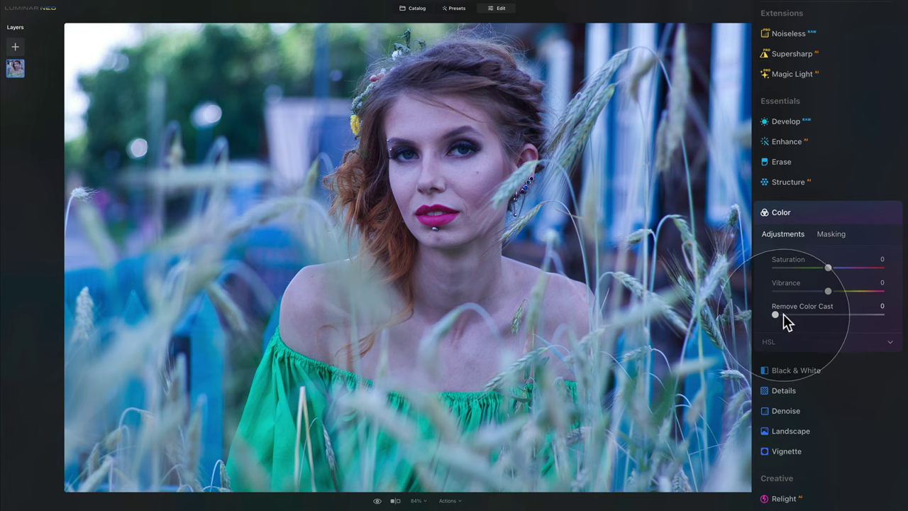
drag(777, 313, 892, 317)
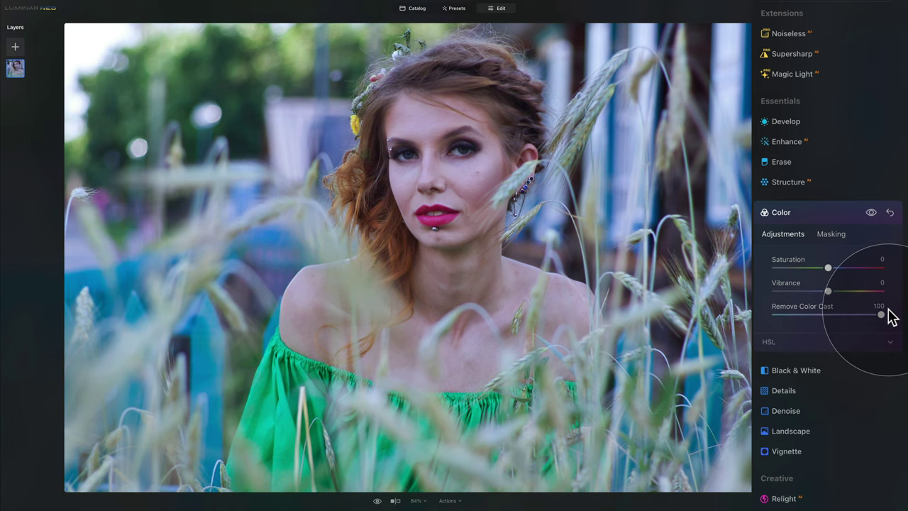